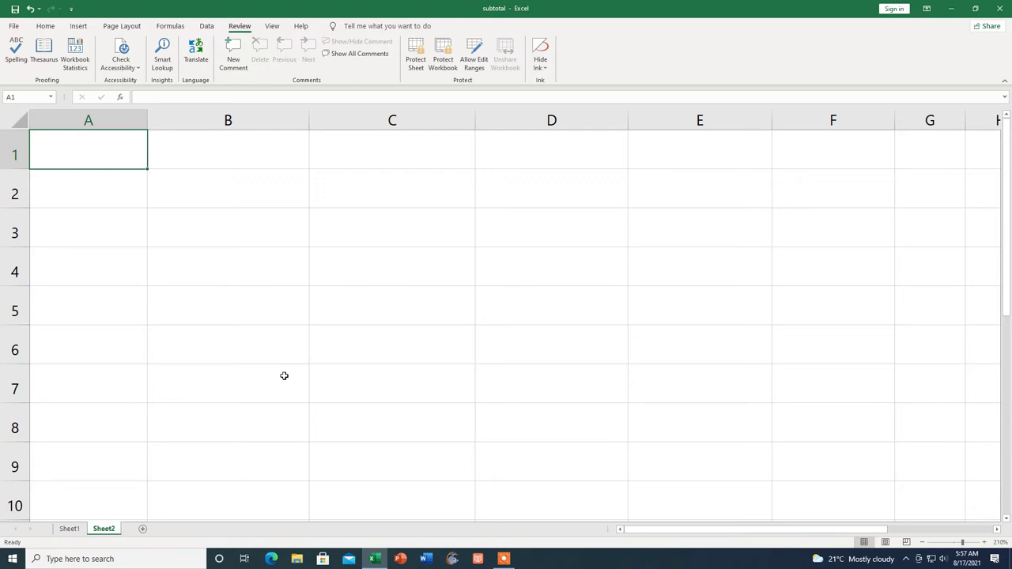
Step: Enter cls in Sheet2 cells A1, A3, A5 and A7, leaving a blank row between each
type("cls")
key("Return")
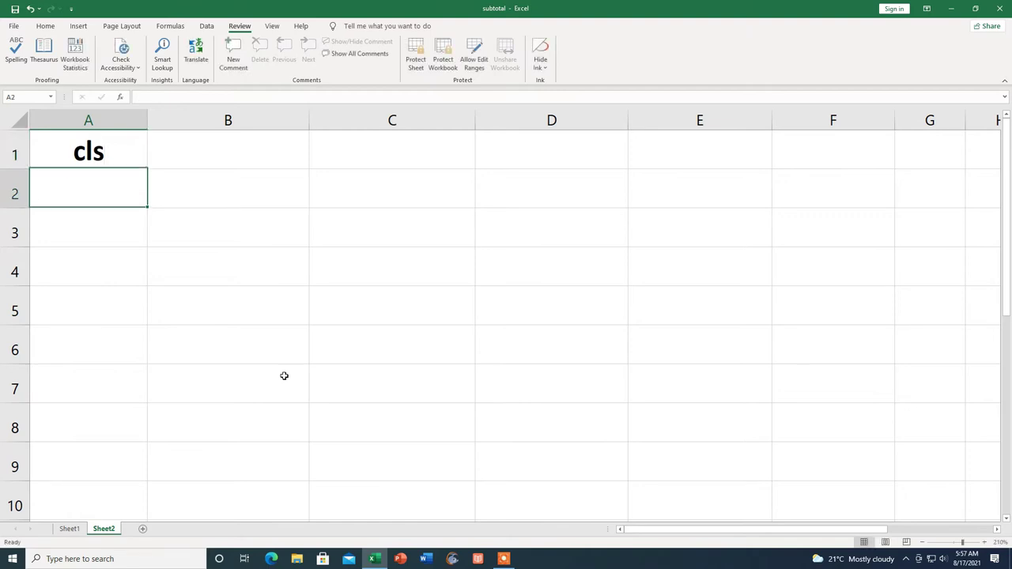
key("Return")
type("cls")
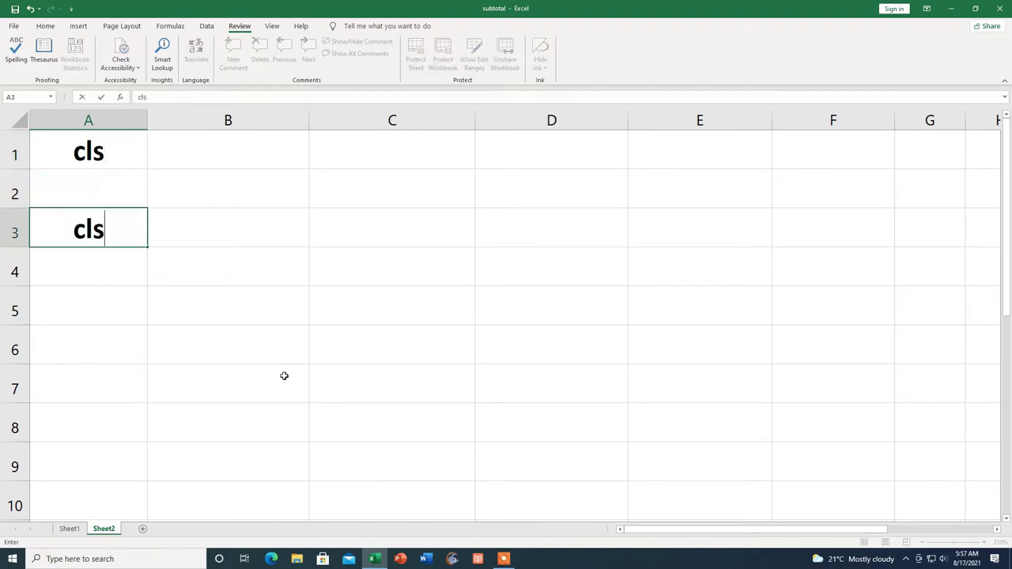
key("Return")
key("Return")
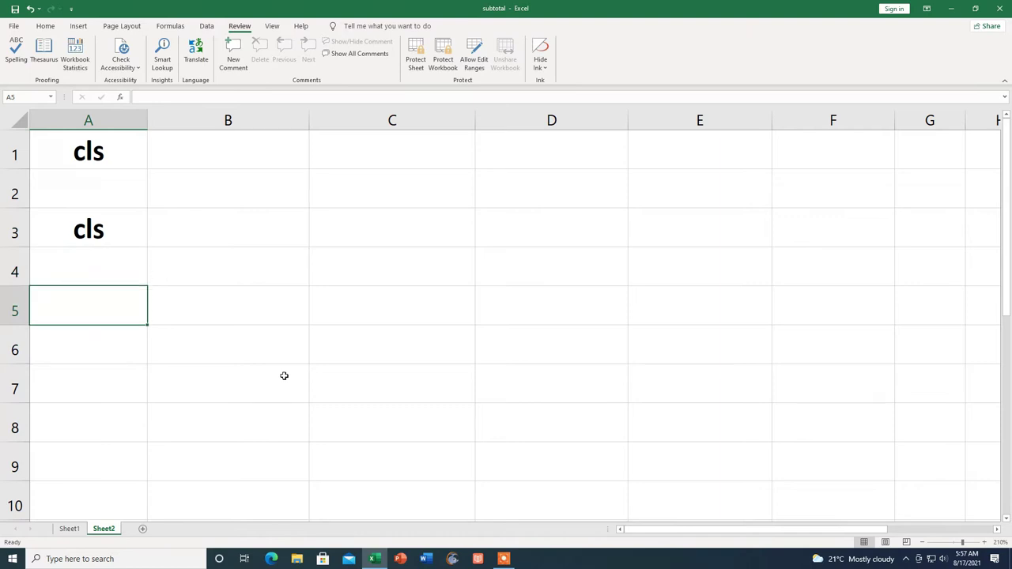
type("cls")
key("Return")
key("Return")
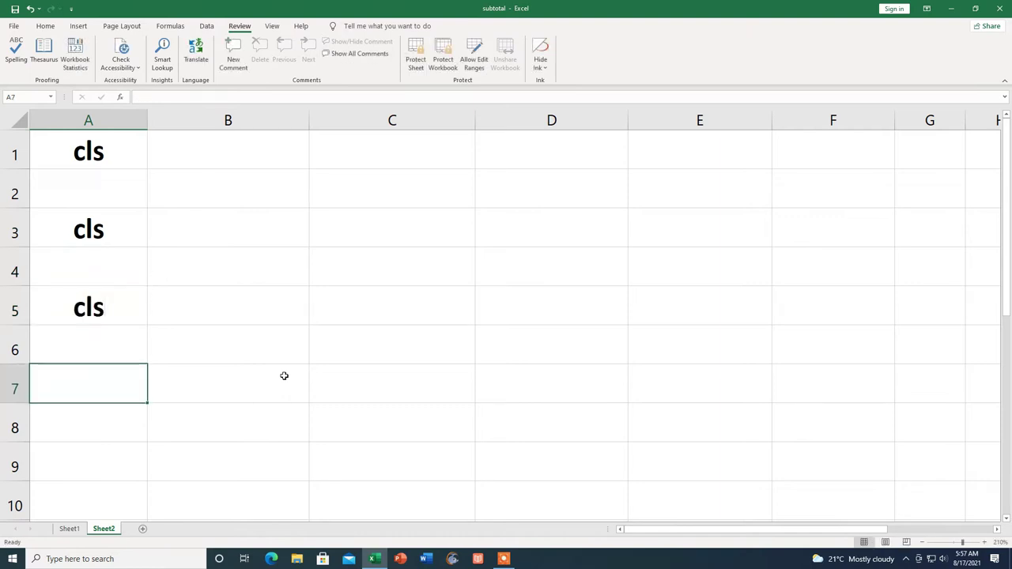
type("cls")
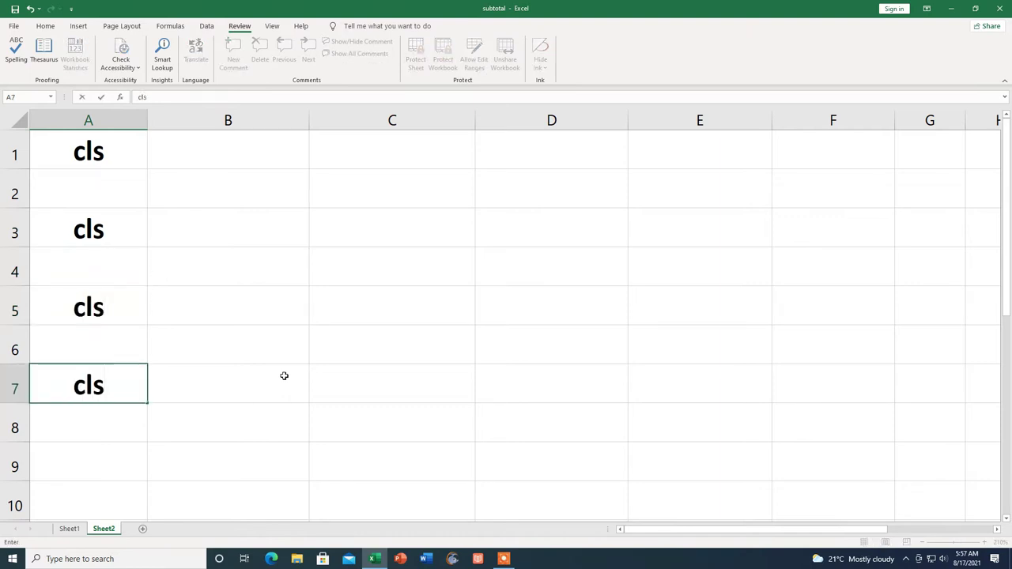
left_click(245, 422)
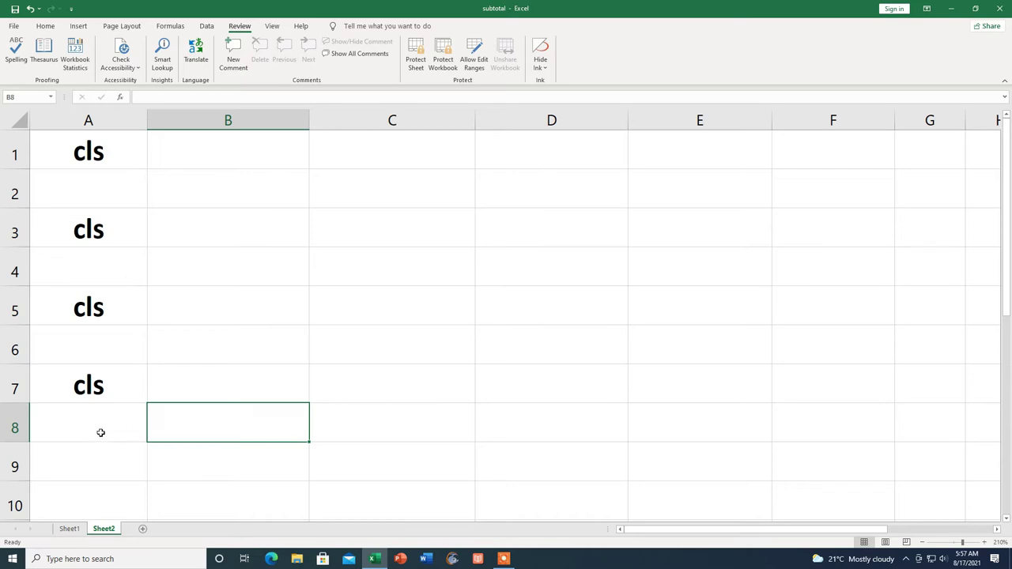
left_click(15, 61)
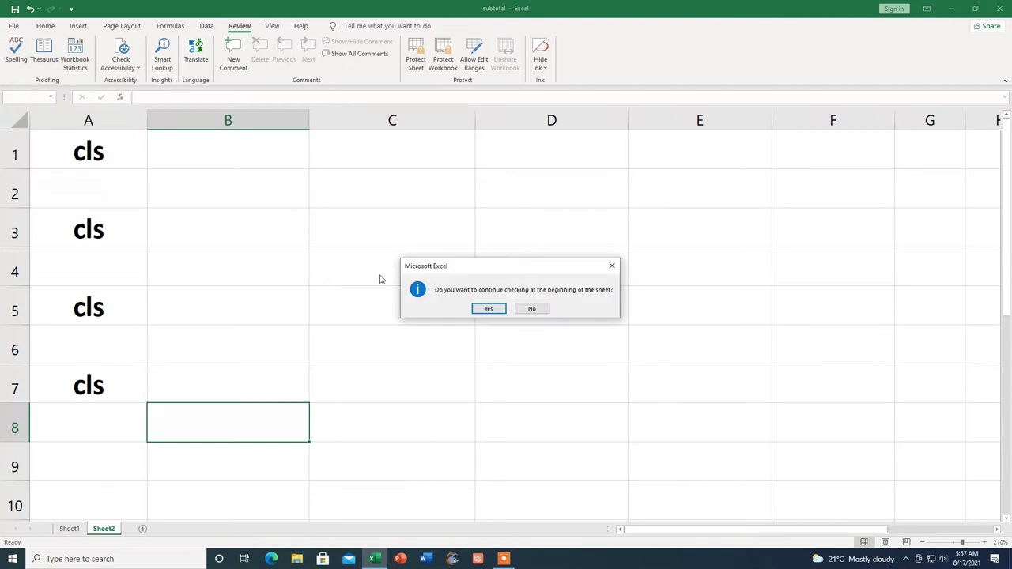
left_click(488, 309)
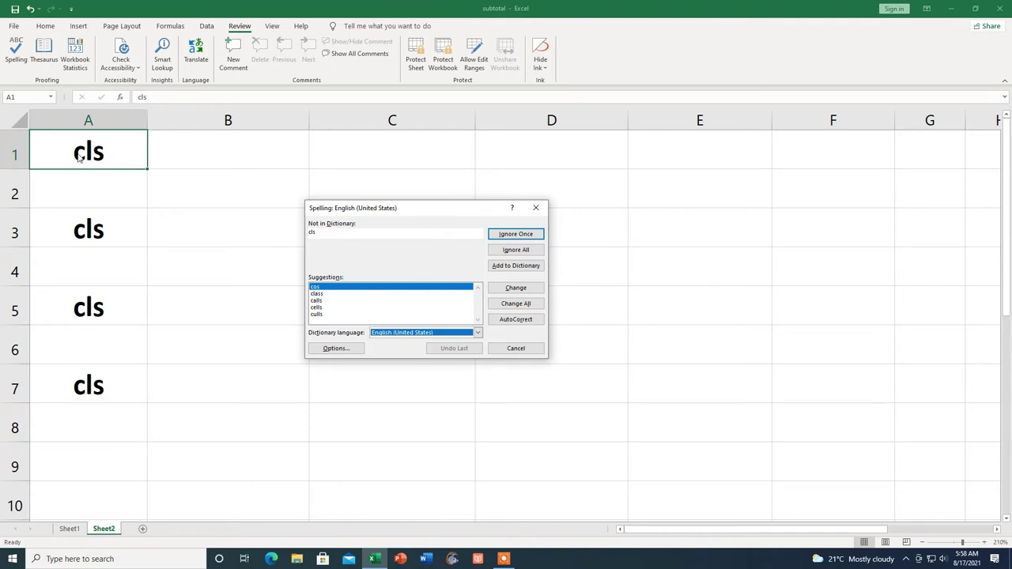
left_click(528, 239)
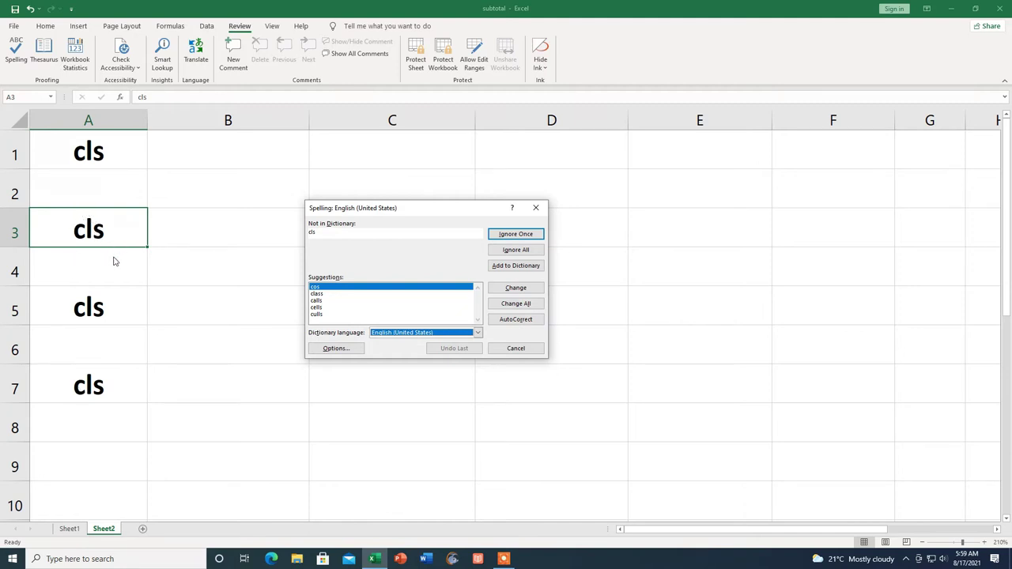
left_click(535, 208)
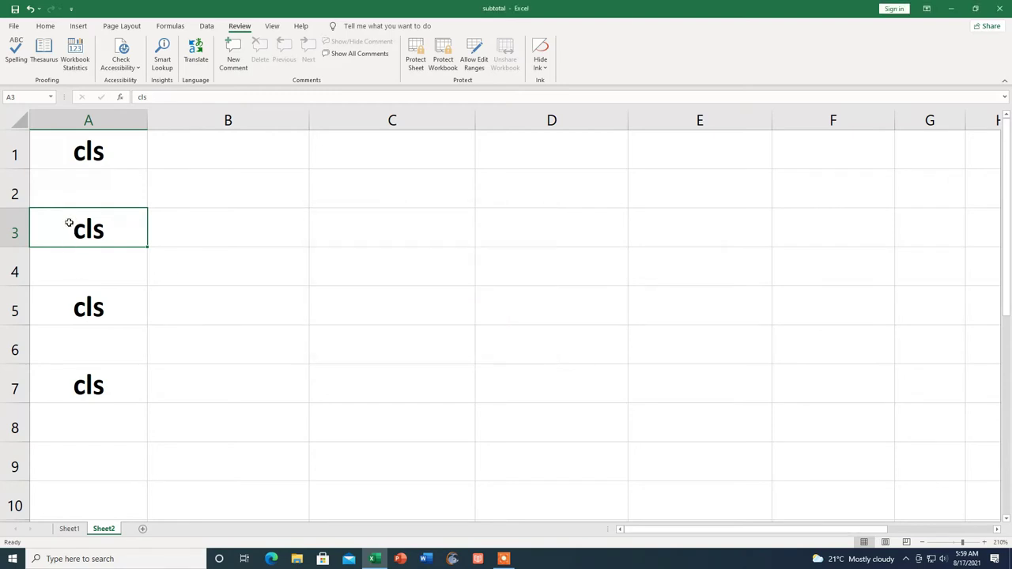
Step: Spell-check A1:A7, ignoring all occurrences of cls, and dismiss the completion message
left_click_drag(70, 151, 82, 380)
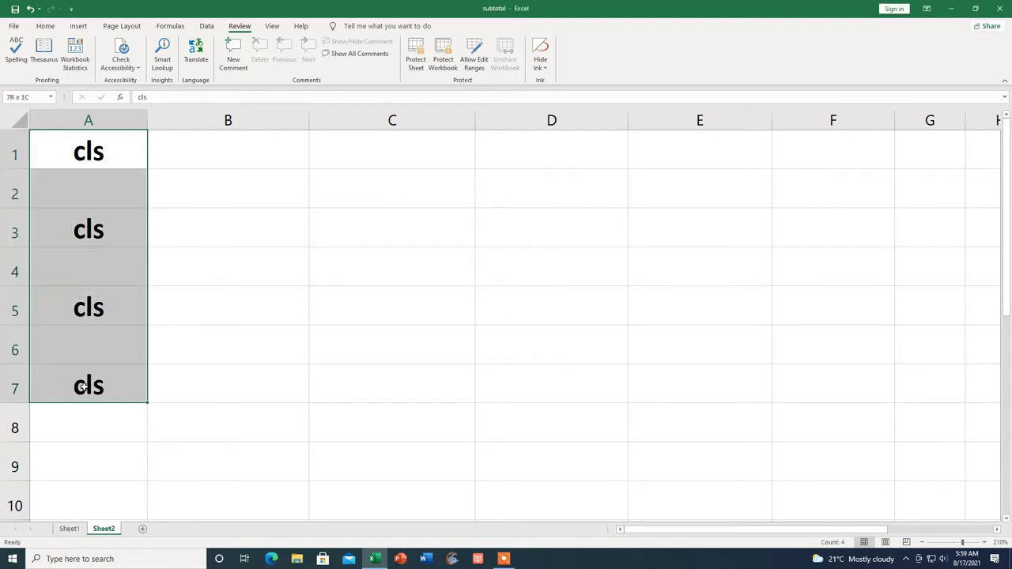
left_click(17, 53)
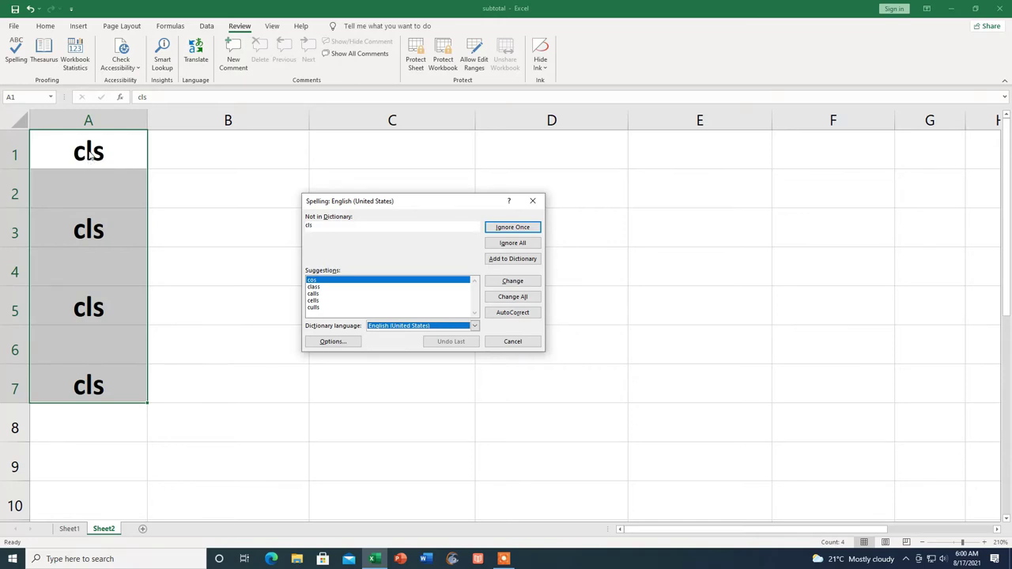
left_click(511, 247)
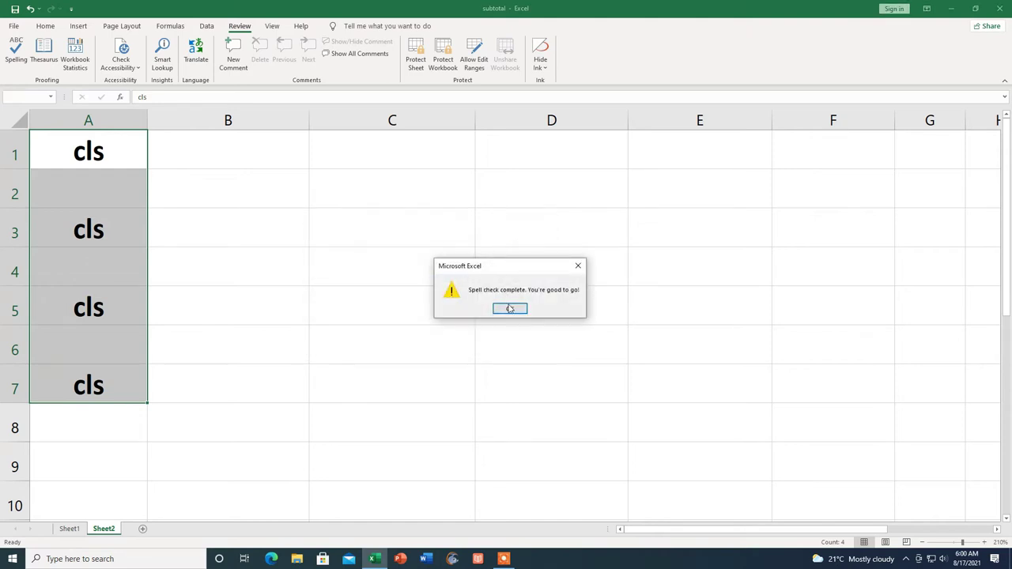
left_click(510, 309)
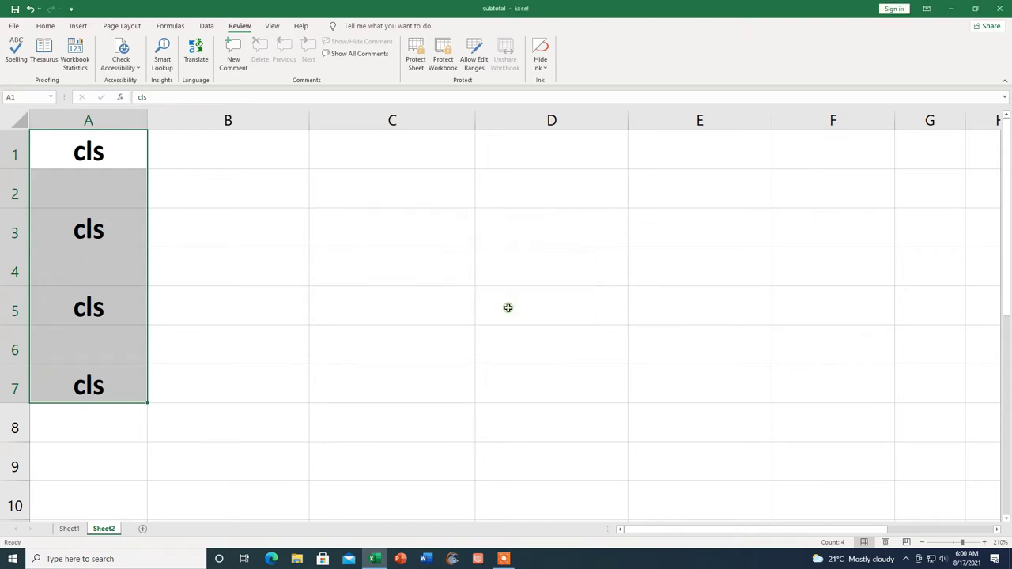
left_click(243, 380)
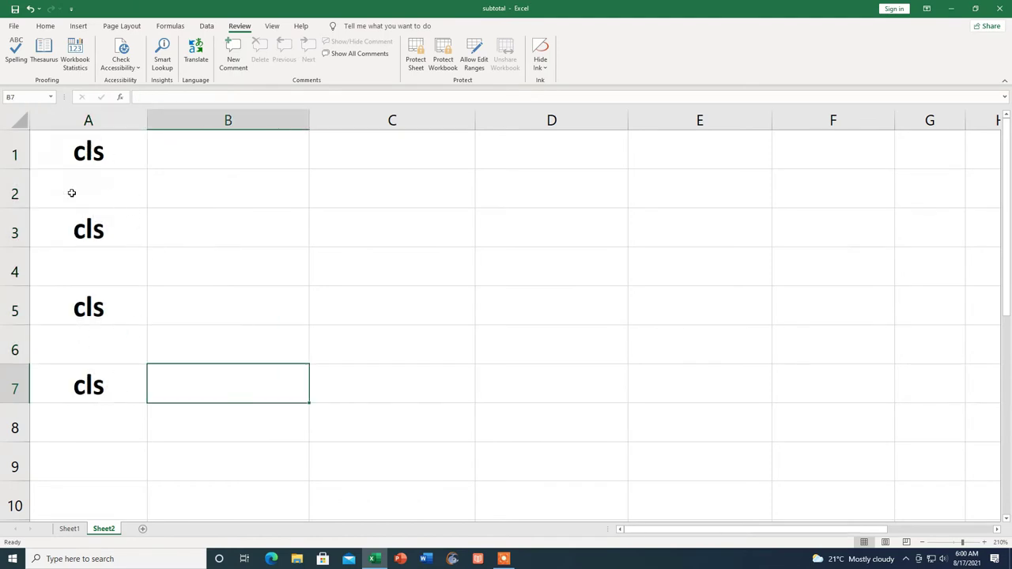
Step: Enter schol in cell B1
left_click(258, 151)
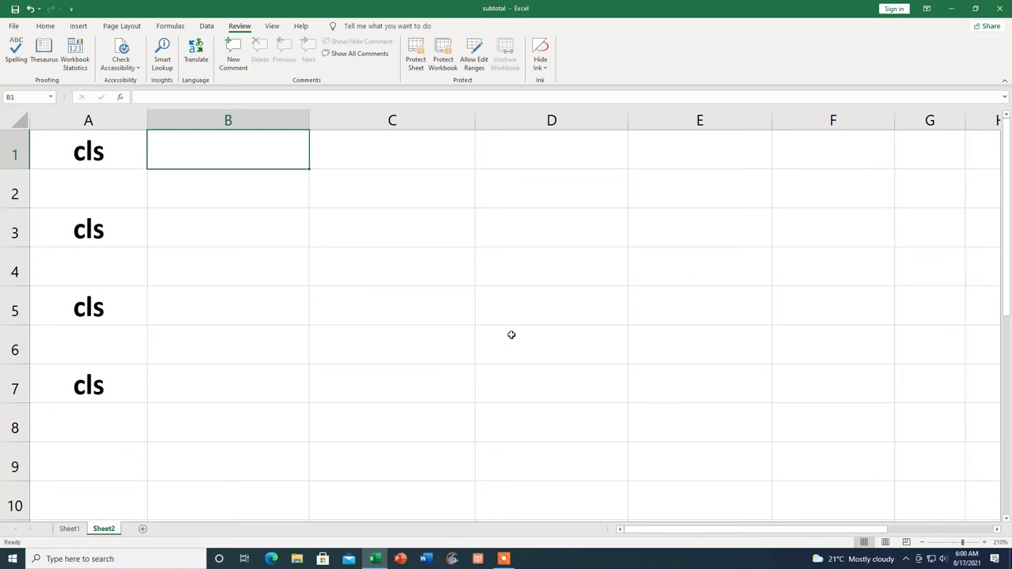
type("schol")
left_click(391, 228)
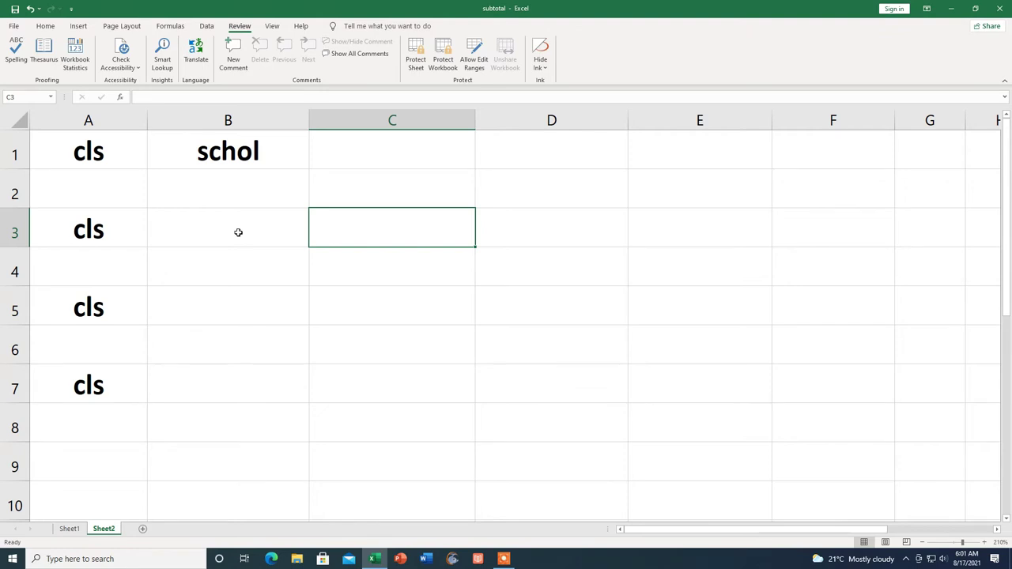
Step: Copy schol from B1 into B3, B5 and B7, then cancel the copy marquee
left_click(245, 149)
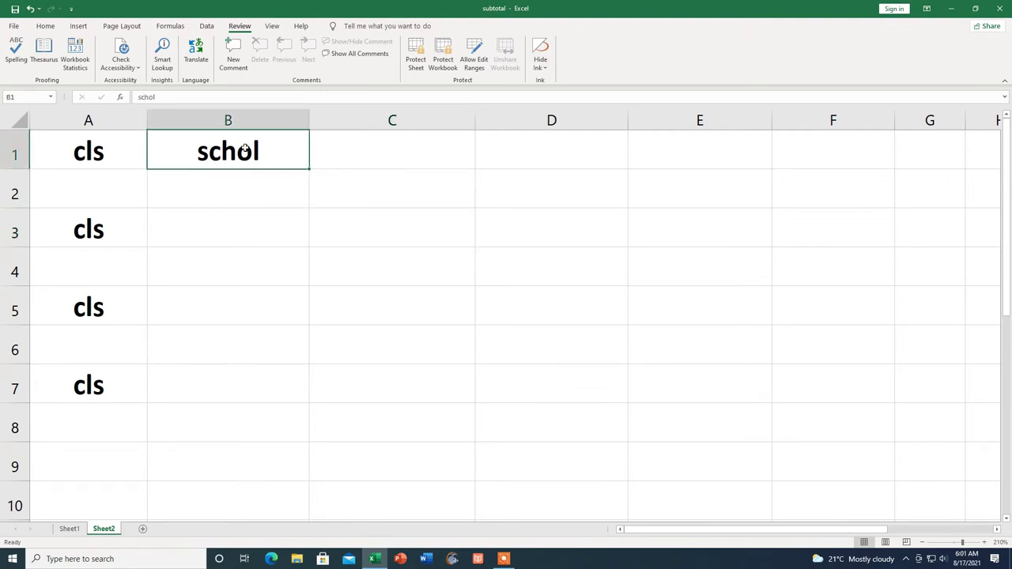
key("ctrl+c")
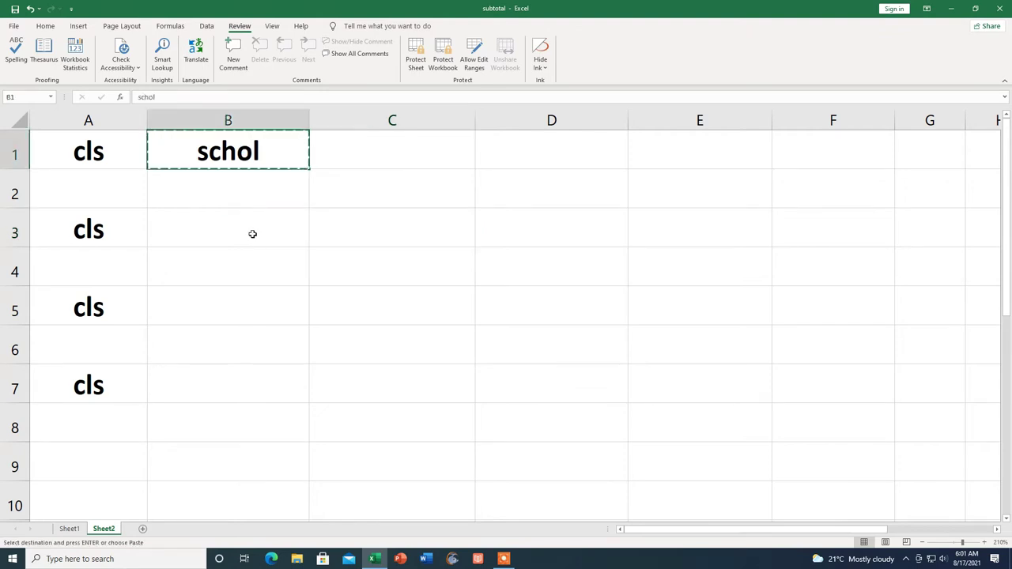
left_click(251, 234)
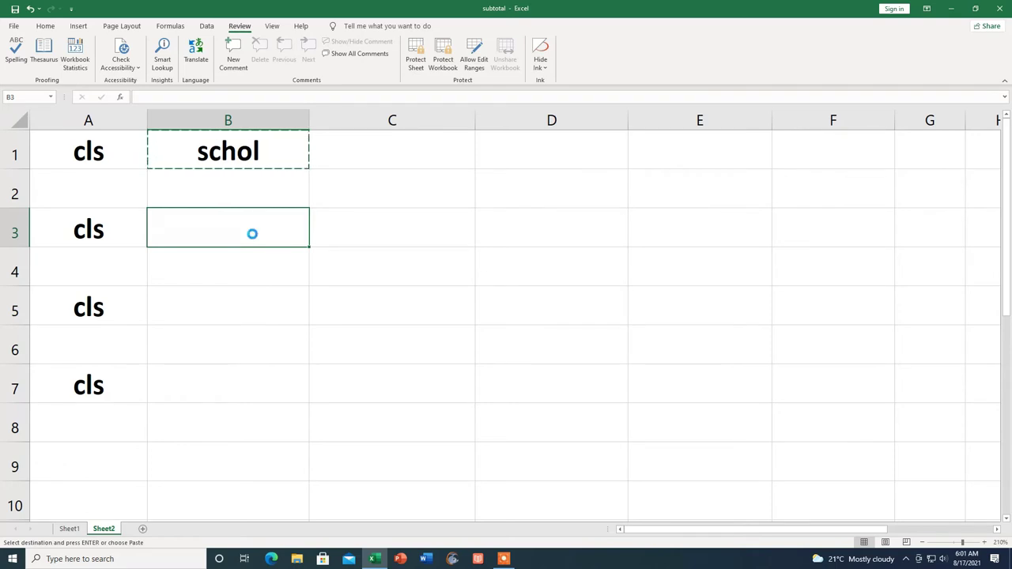
key("ctrl+v")
left_click(233, 314)
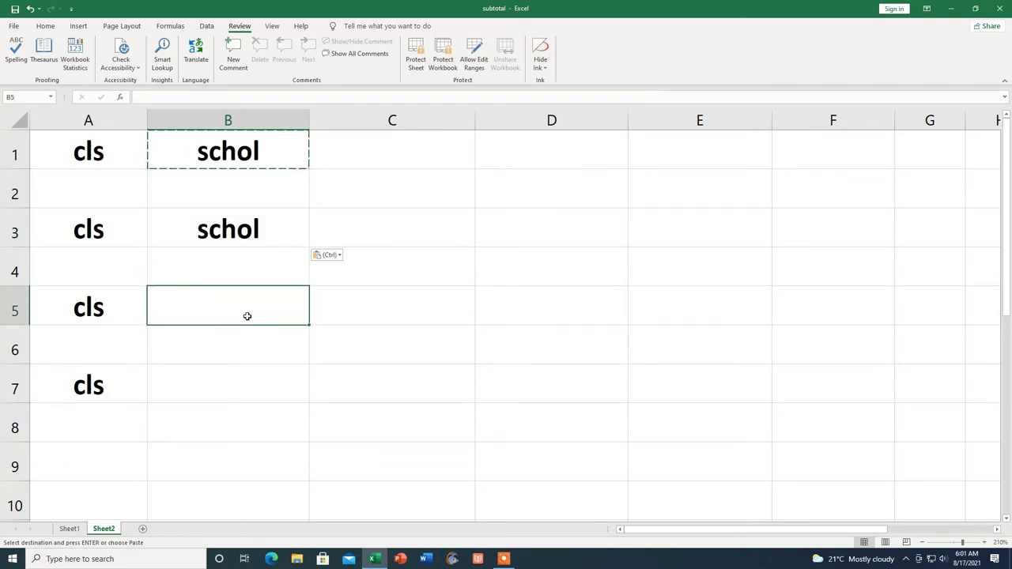
key("ctrl+v")
left_click(244, 392)
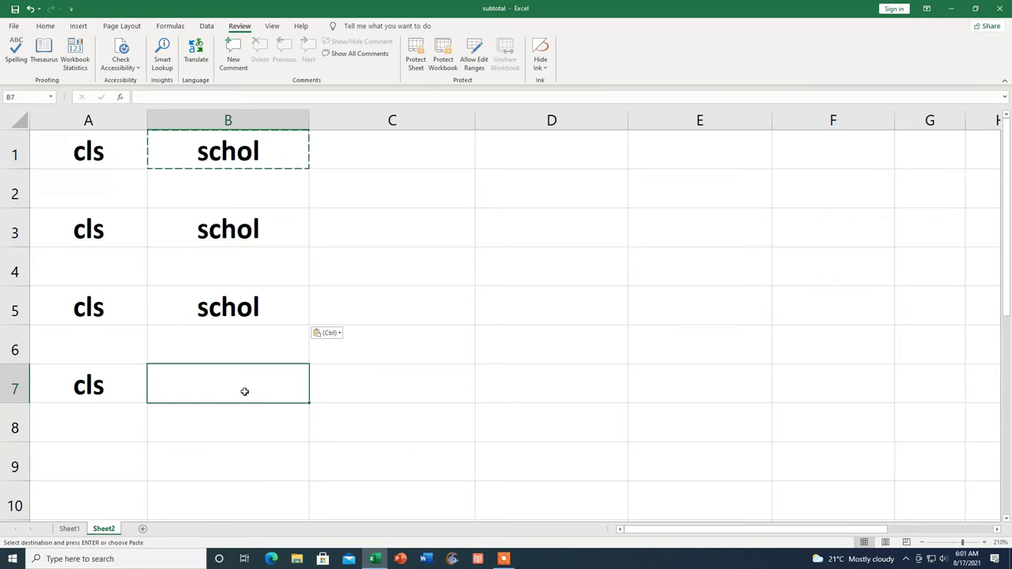
key("ctrl+v")
left_click(372, 411)
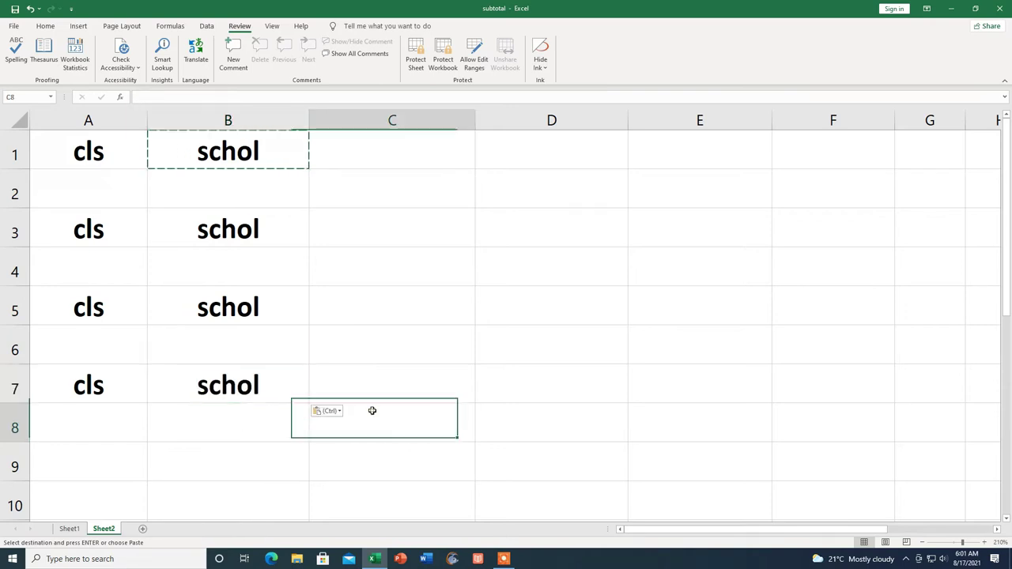
left_click(288, 457)
left_click(26, 66)
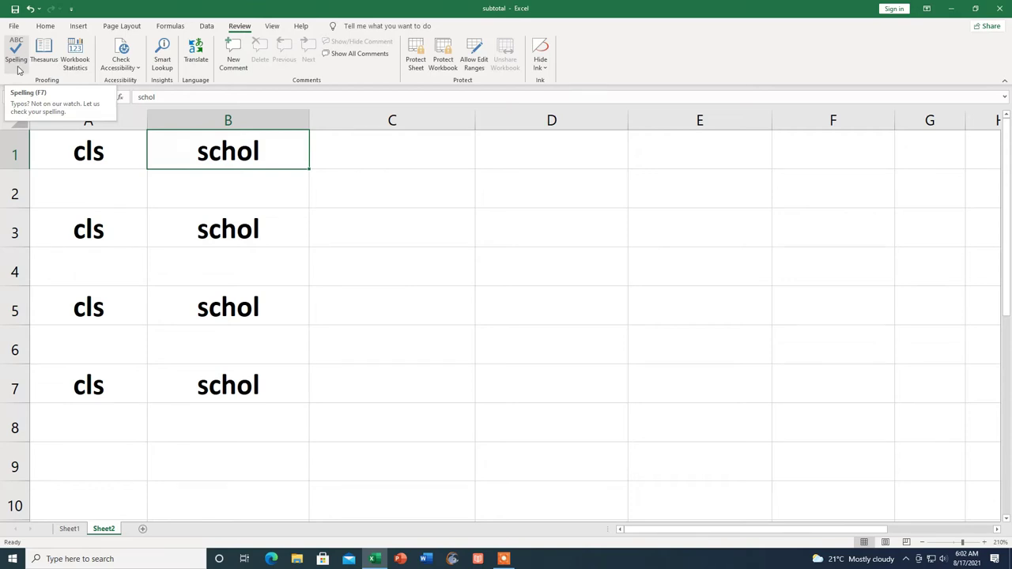
Step: Spell-check the sheet, change schol in B1 to school, then stop the check
left_click(19, 64)
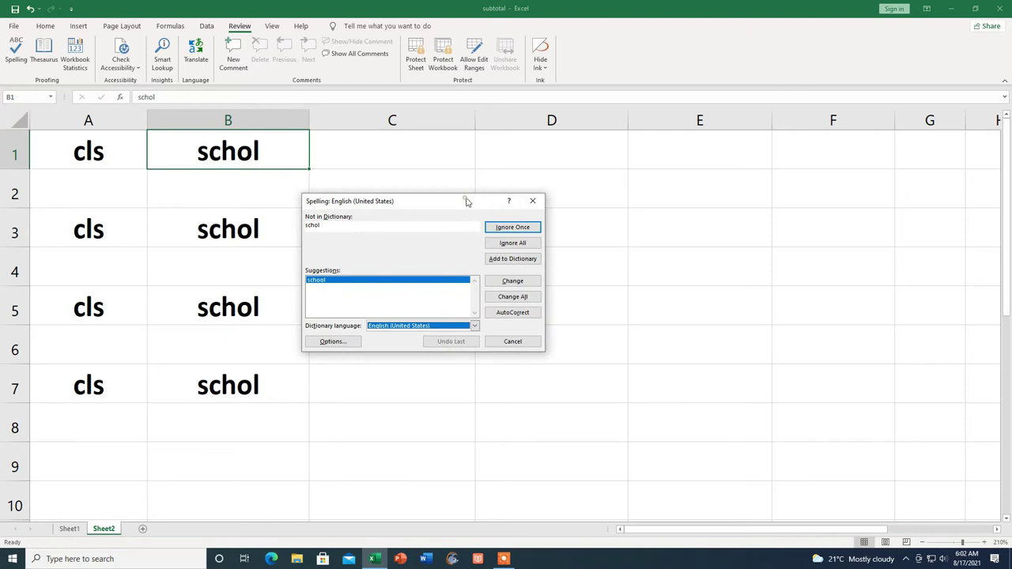
left_click_drag(467, 202, 523, 196)
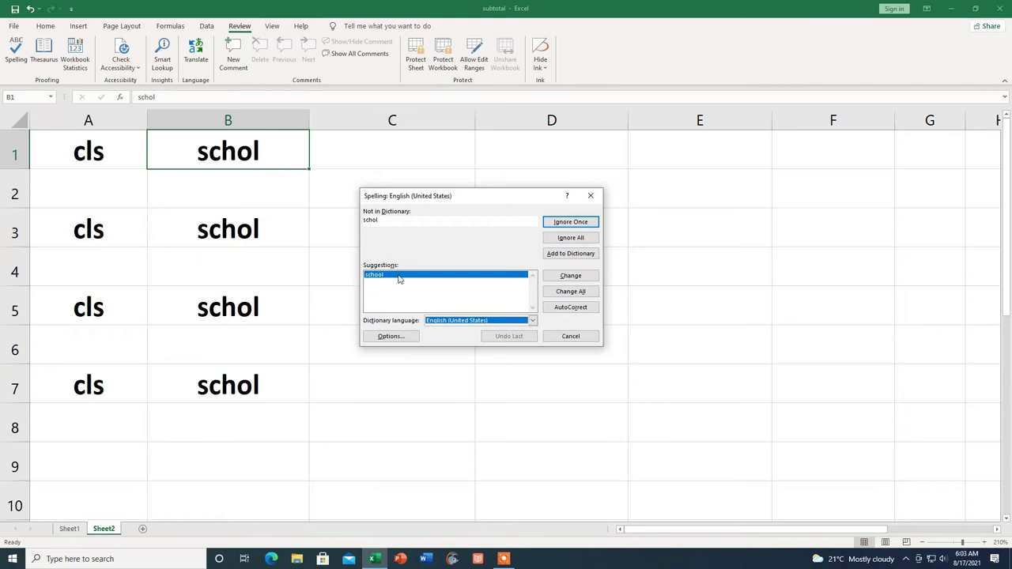
left_click(405, 277)
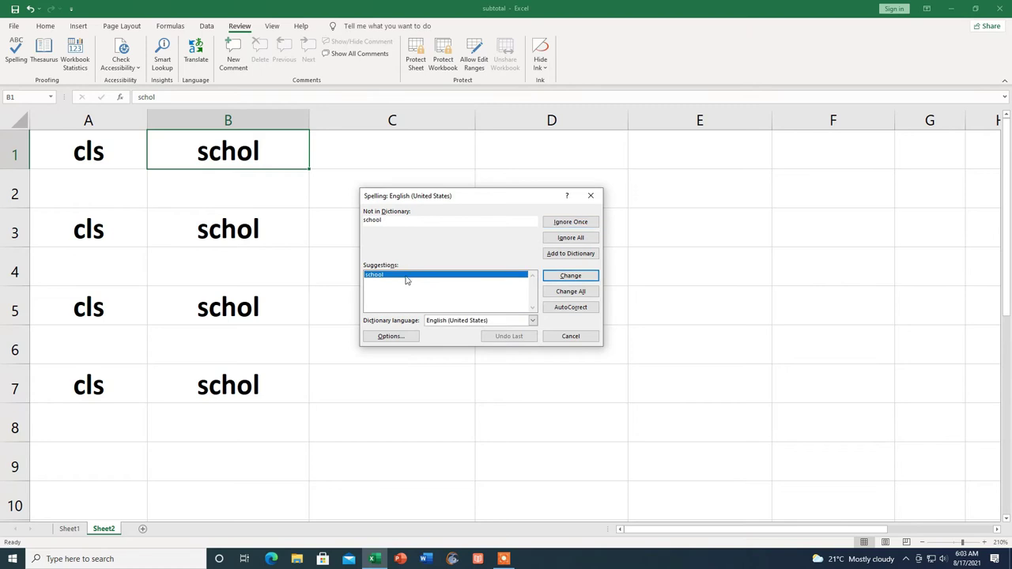
left_click(564, 277)
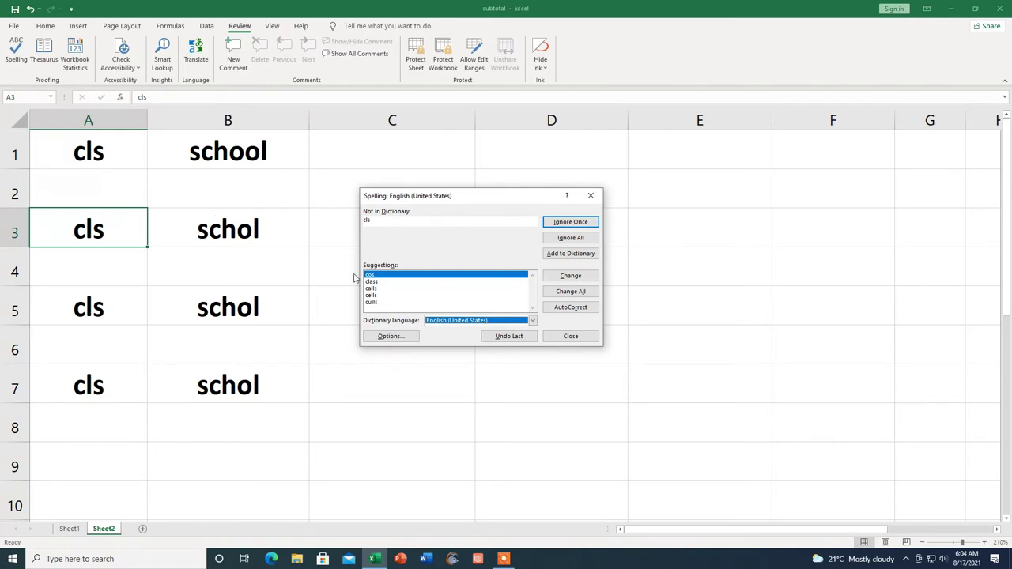
left_click(590, 196)
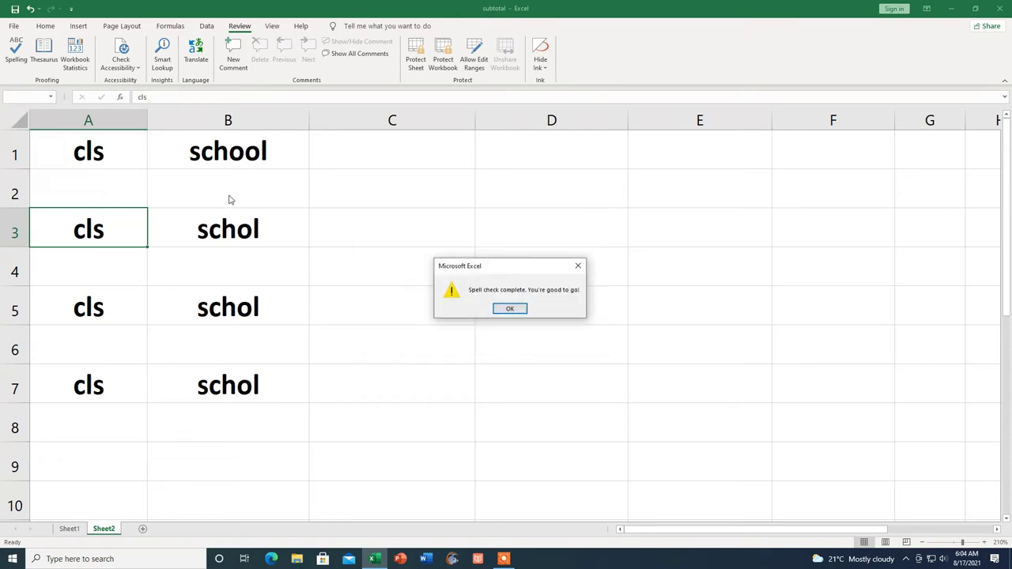
Step: Spell-check B1:B7 and use Change All to replace every schol with school
left_click(517, 309)
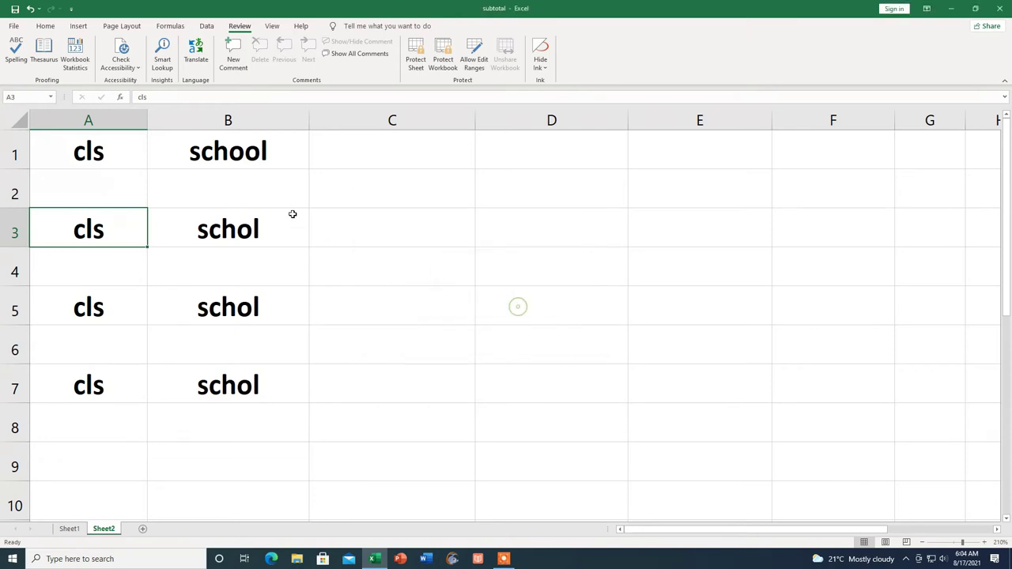
left_click_drag(229, 152, 257, 379)
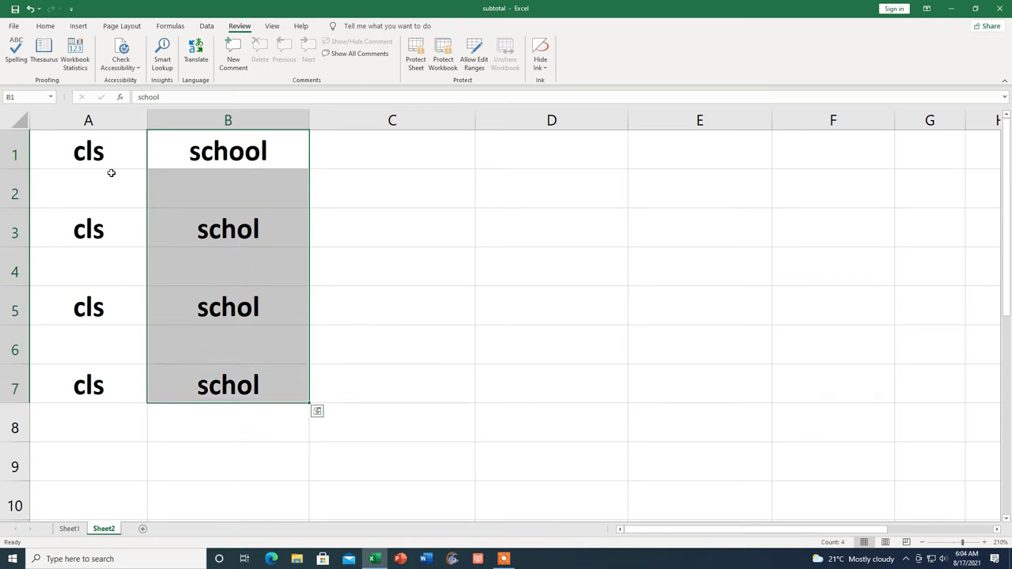
left_click(15, 53)
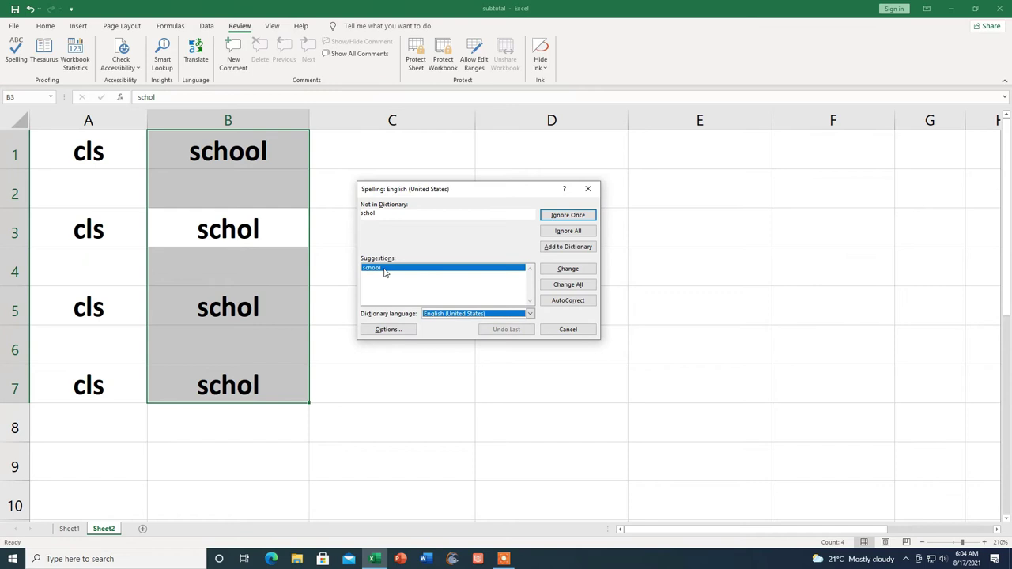
left_click(385, 270)
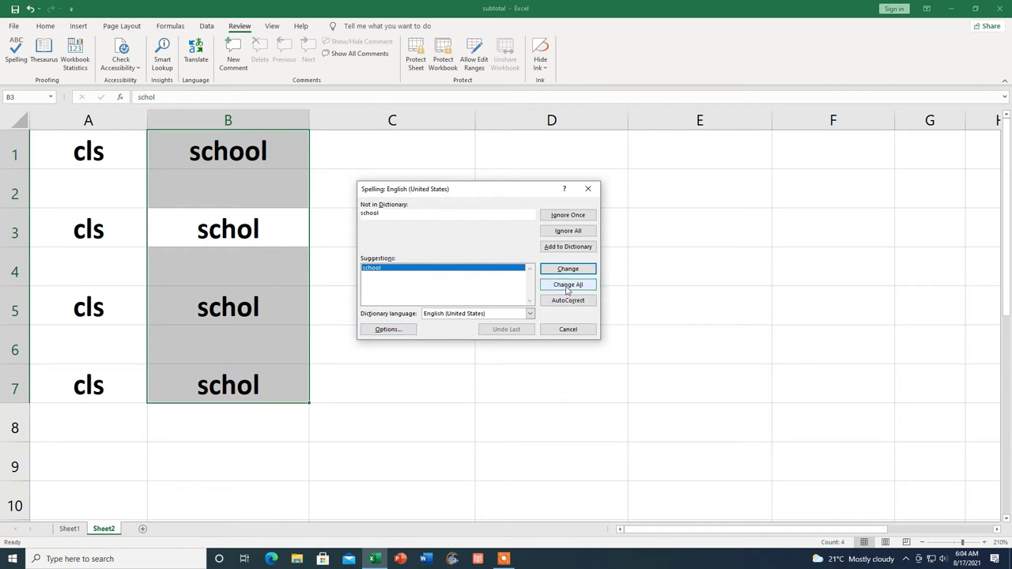
left_click(567, 286)
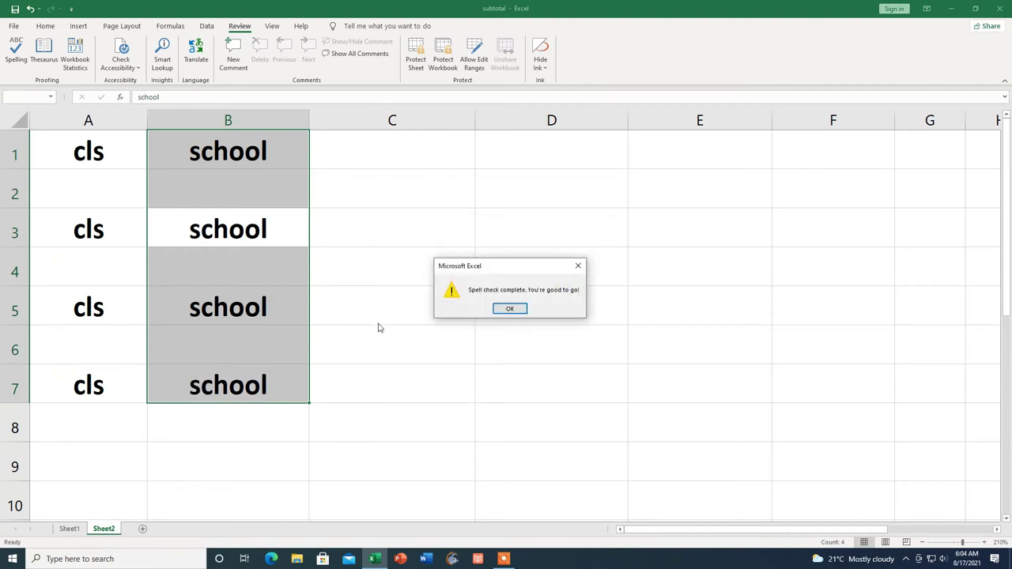
left_click(515, 309)
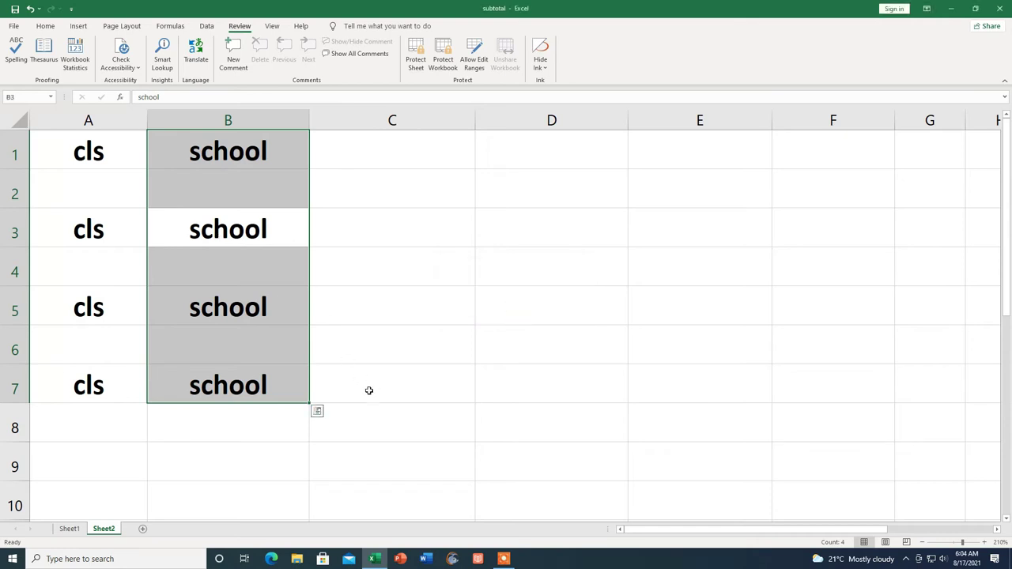
left_click(368, 391)
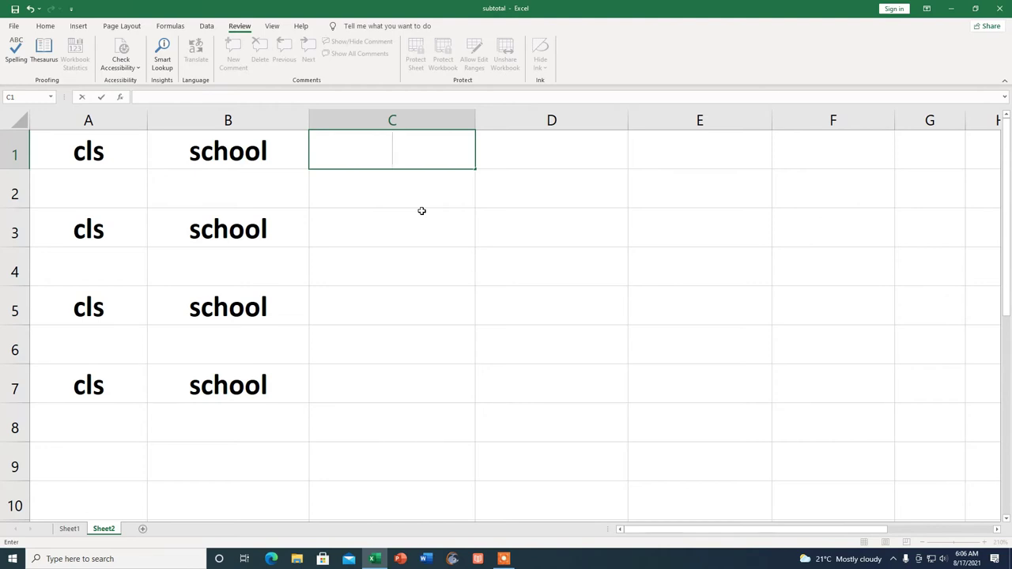
Step: Enter teble in C1, then spell-check it to table and save it as an AutoCorrect entry
type("teble")
key("ctrl+Return")
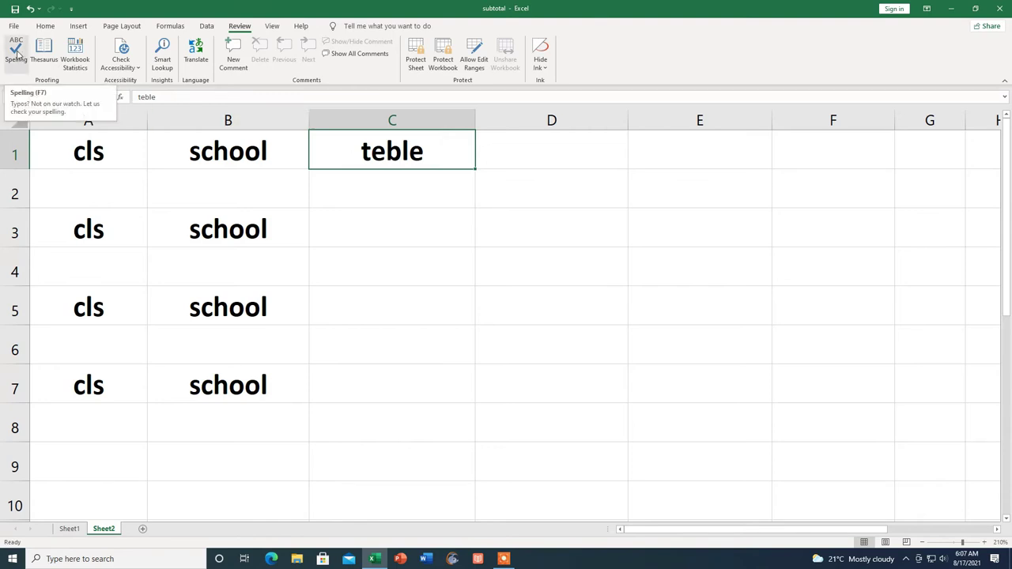
left_click(16, 52)
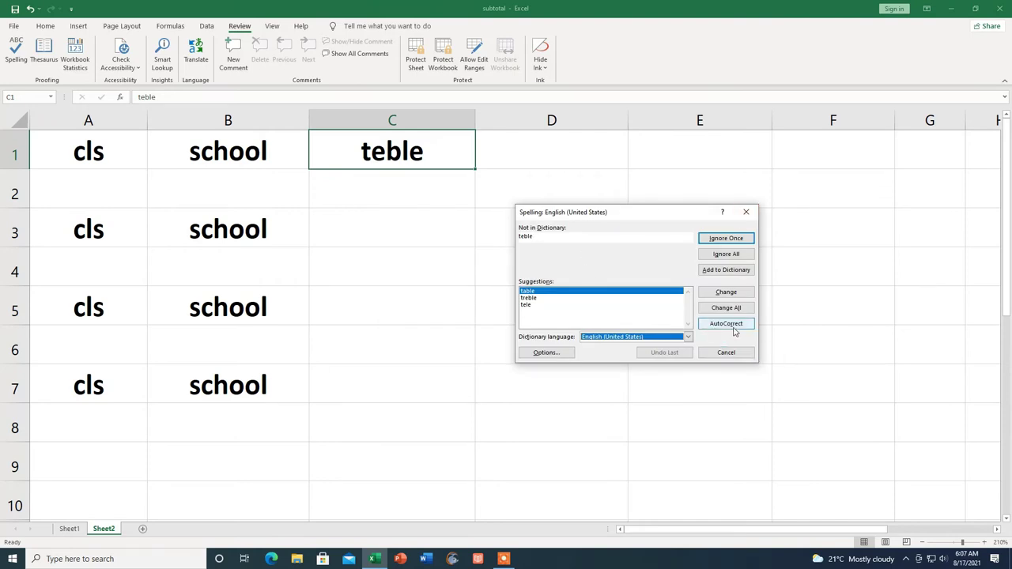
left_click(529, 292)
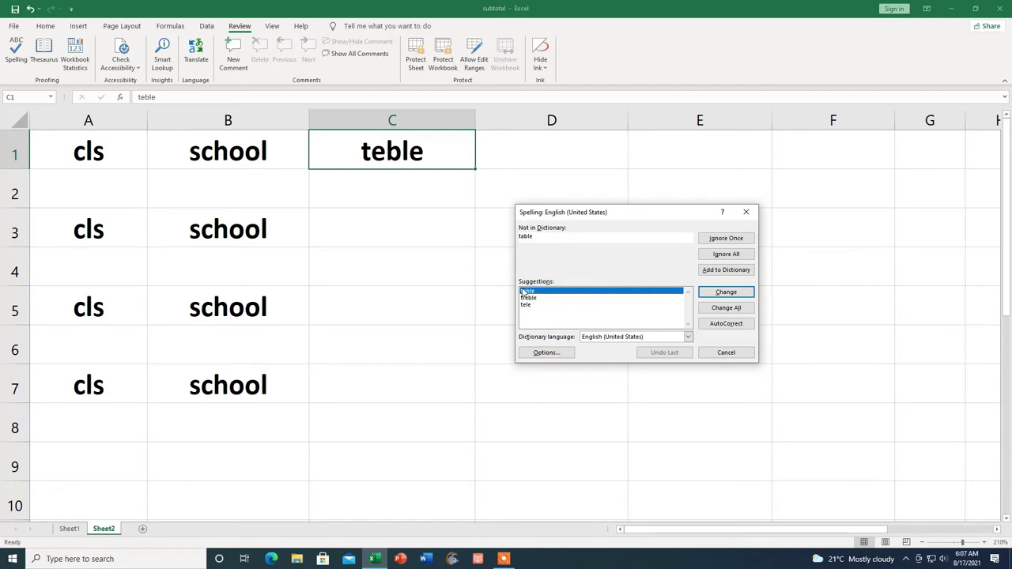
left_click(721, 325)
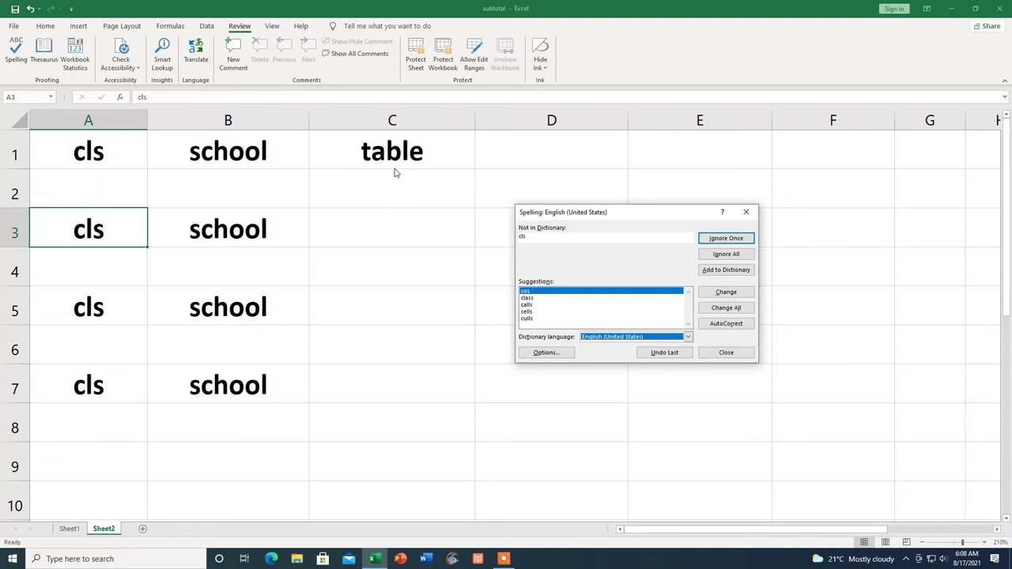
left_click(726, 353)
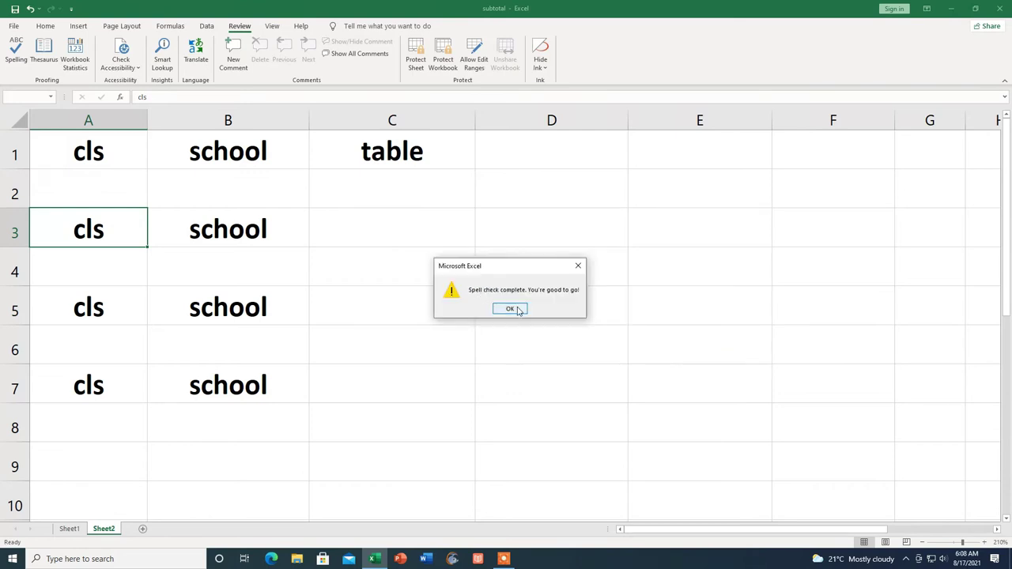
left_click(515, 308)
left_click(392, 232)
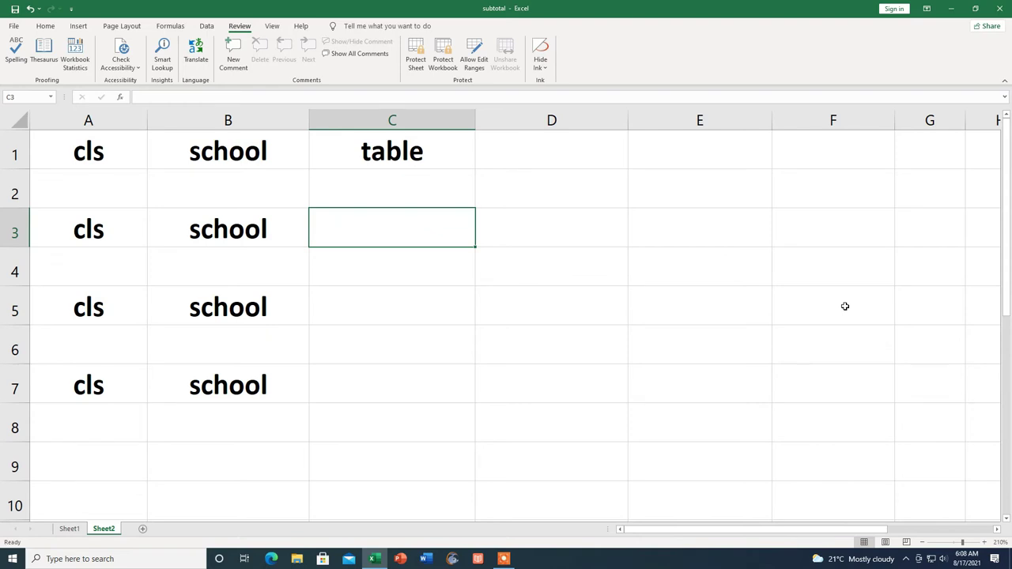
Step: Type teble in C3 and let AutoCorrect turn it into table
type("teble")
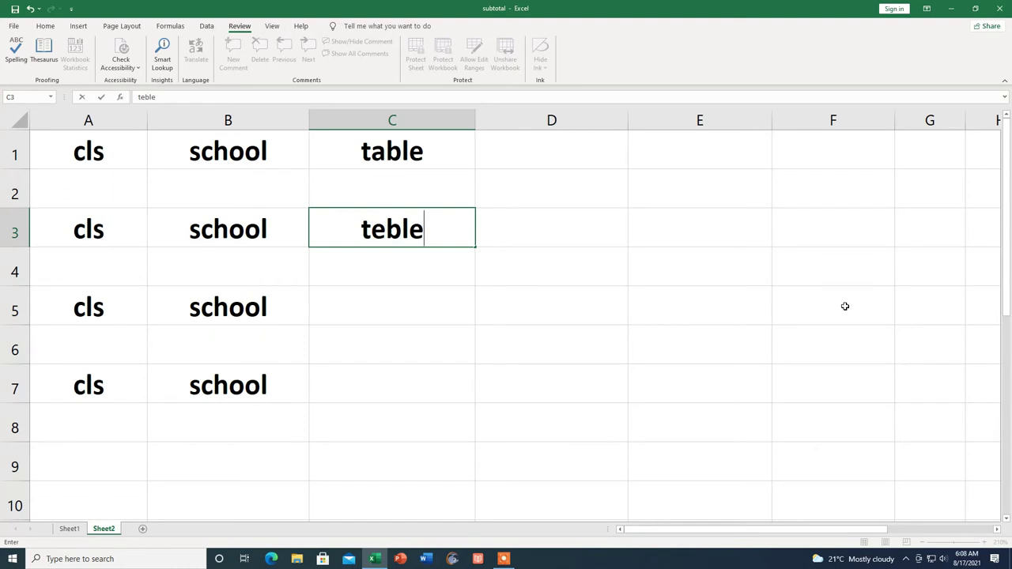
key("Return")
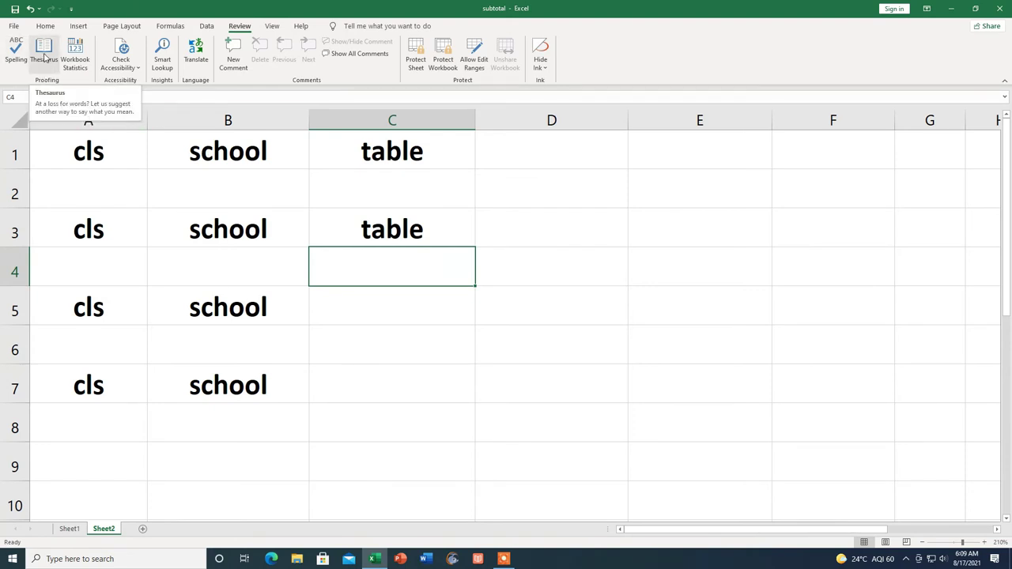
Step: Search the Thesaurus pane for synonyms of School
left_click(45, 57)
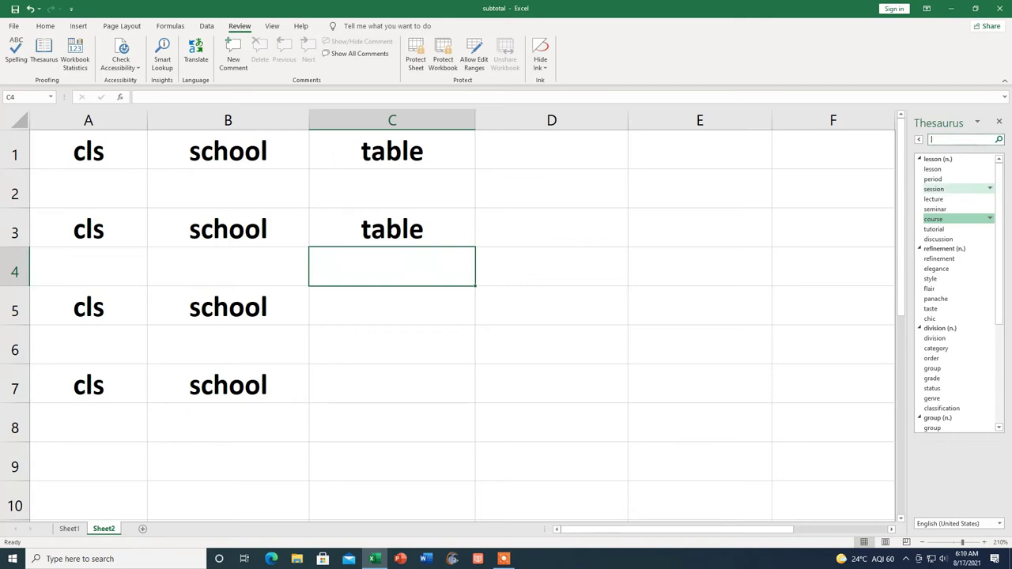
type("School")
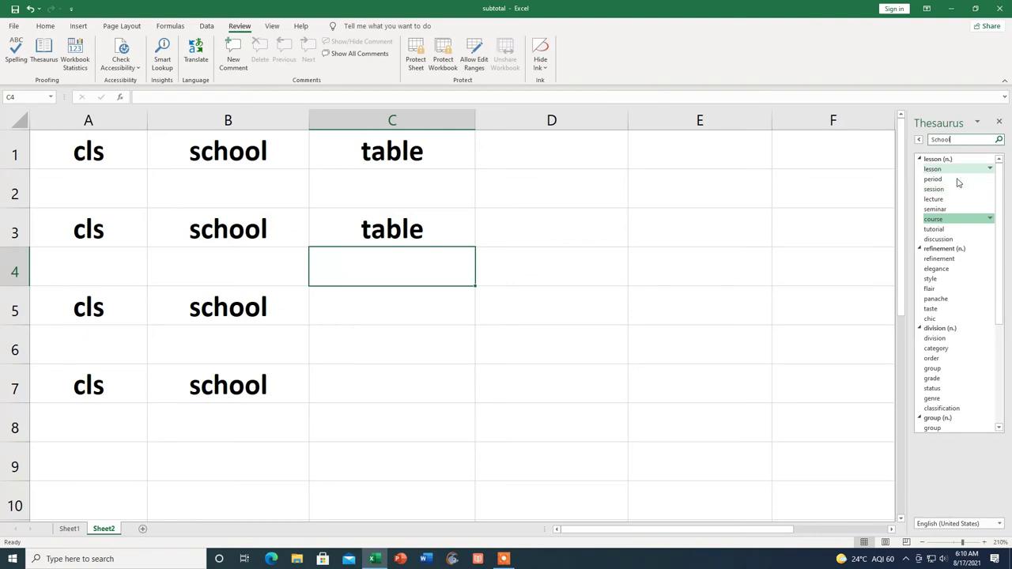
left_click(998, 140)
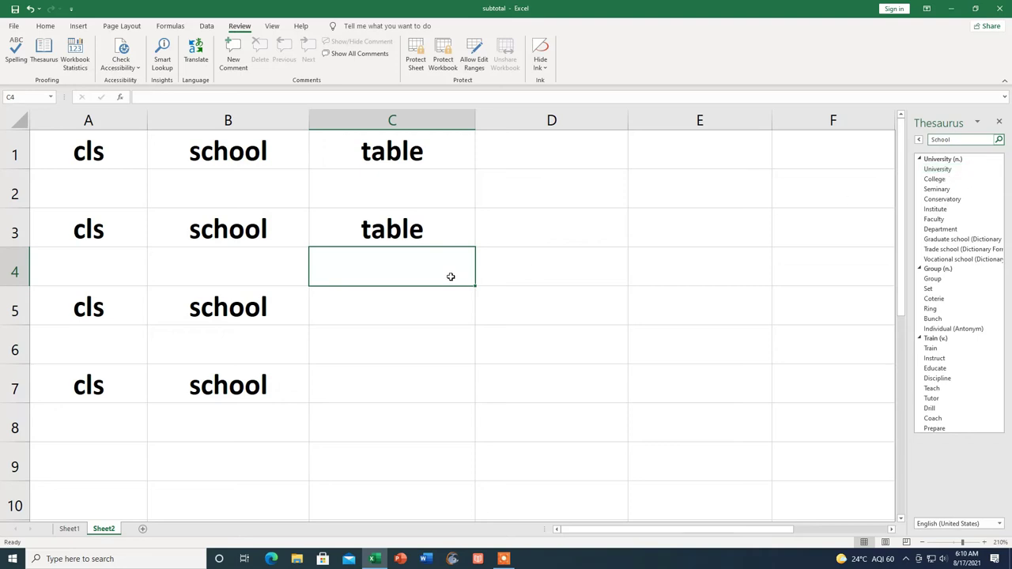
Step: Insert the synonym University into cell C5 from the Thesaurus
left_click(422, 313)
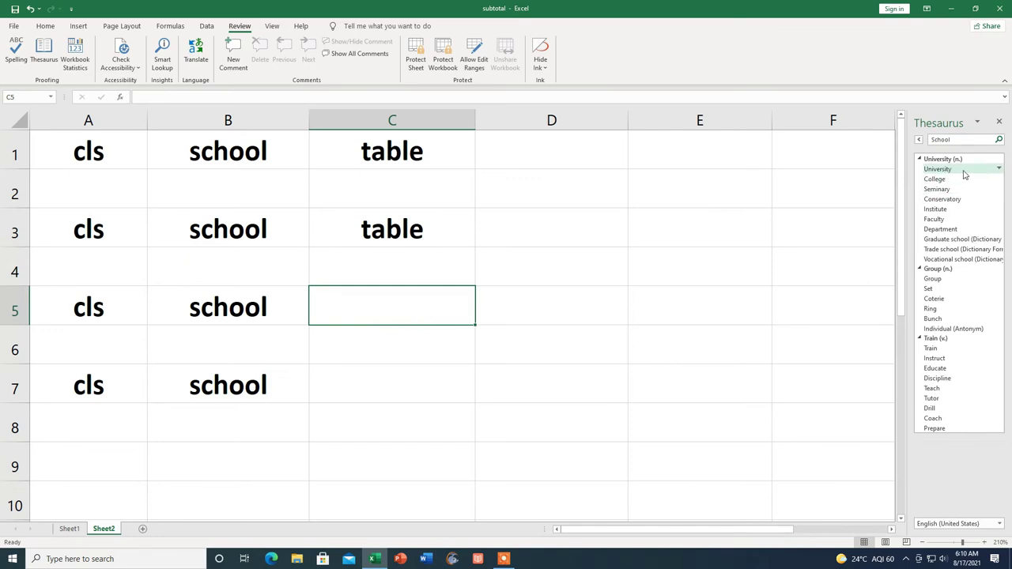
left_click(999, 171)
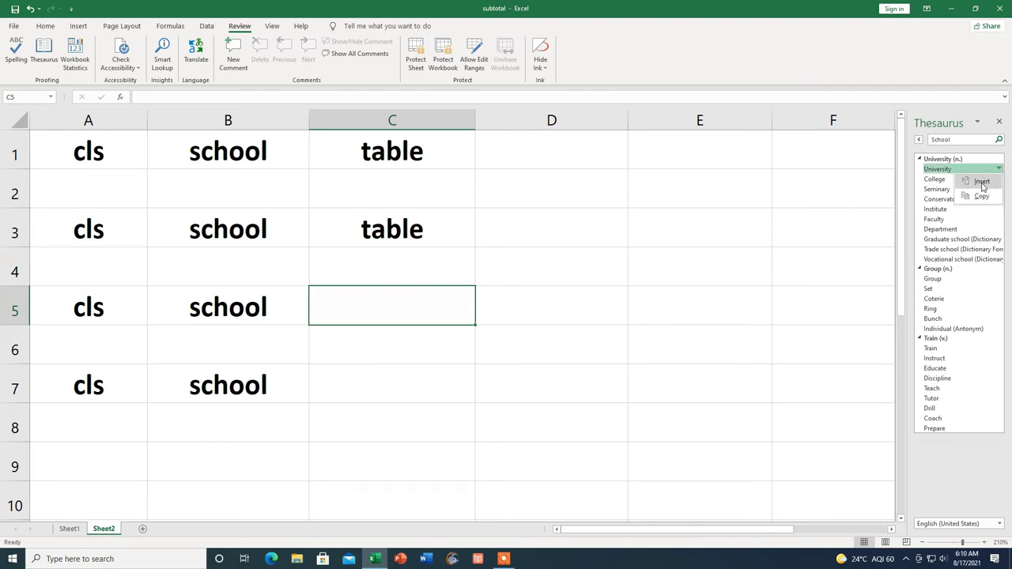
left_click(982, 181)
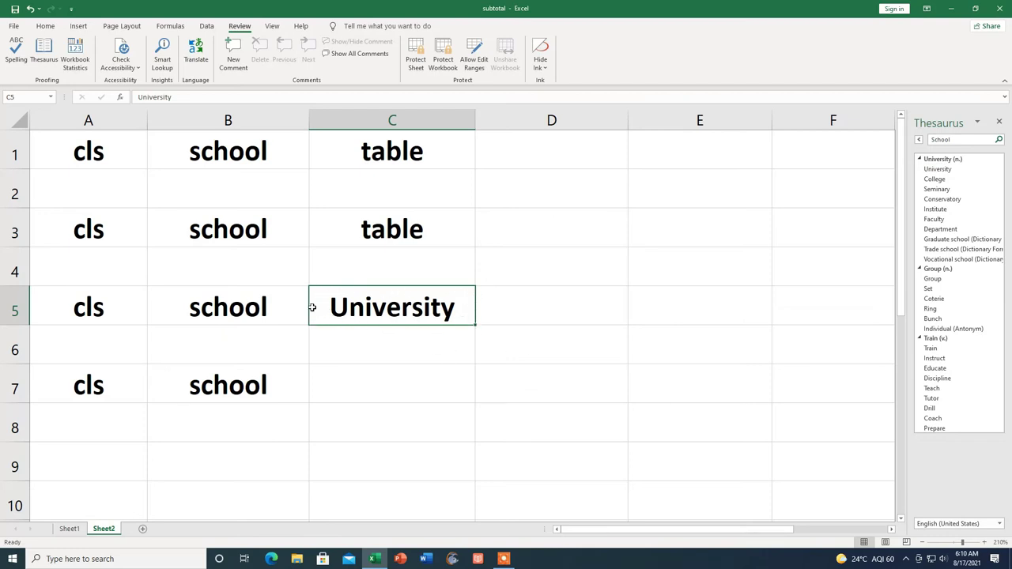
Step: Move to C7 and copy the synonym College from the Thesaurus
key("Down")
key("Down")
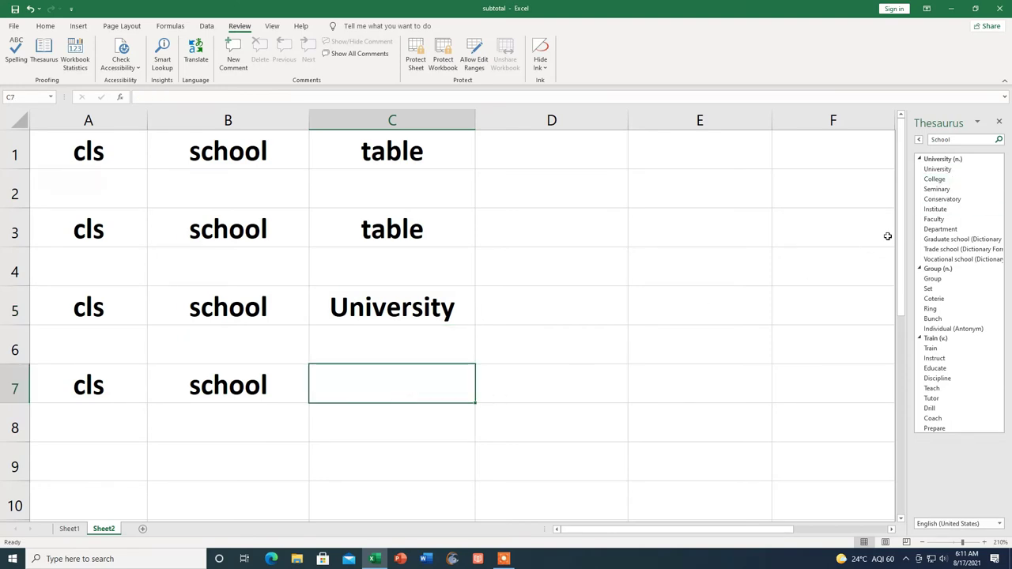
left_click(999, 181)
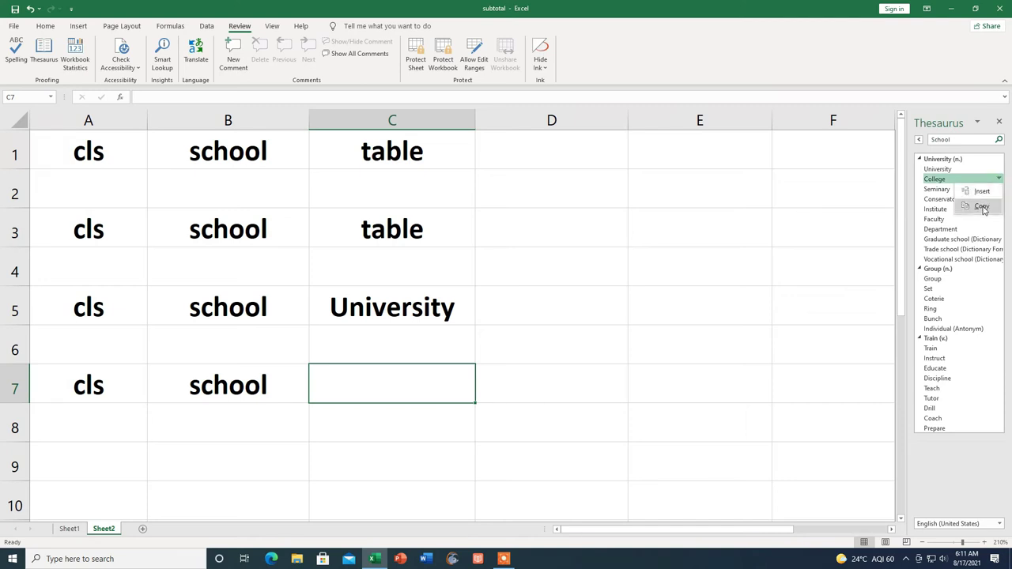
left_click(983, 207)
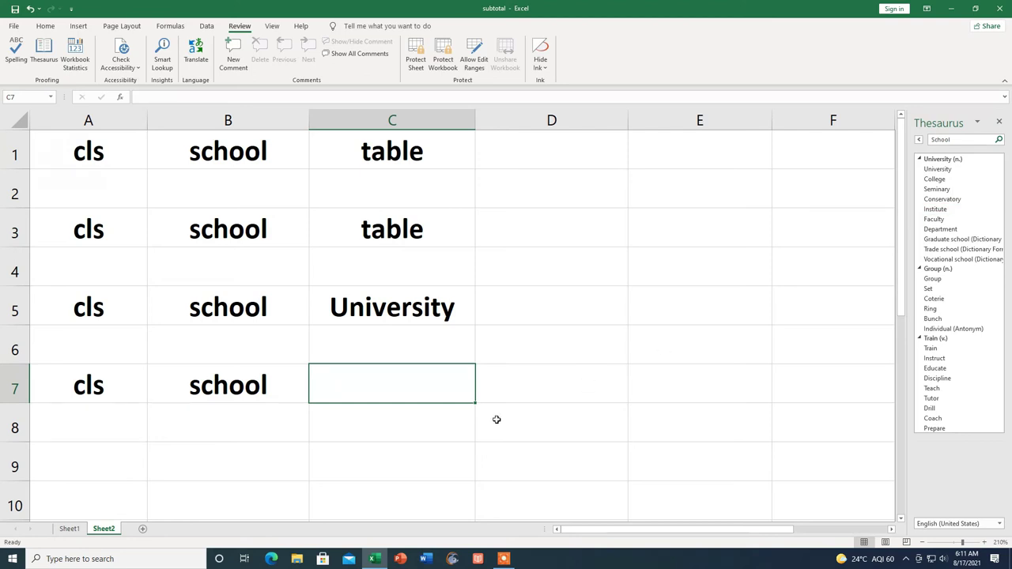
Step: Paste College into cell C7
type("College")
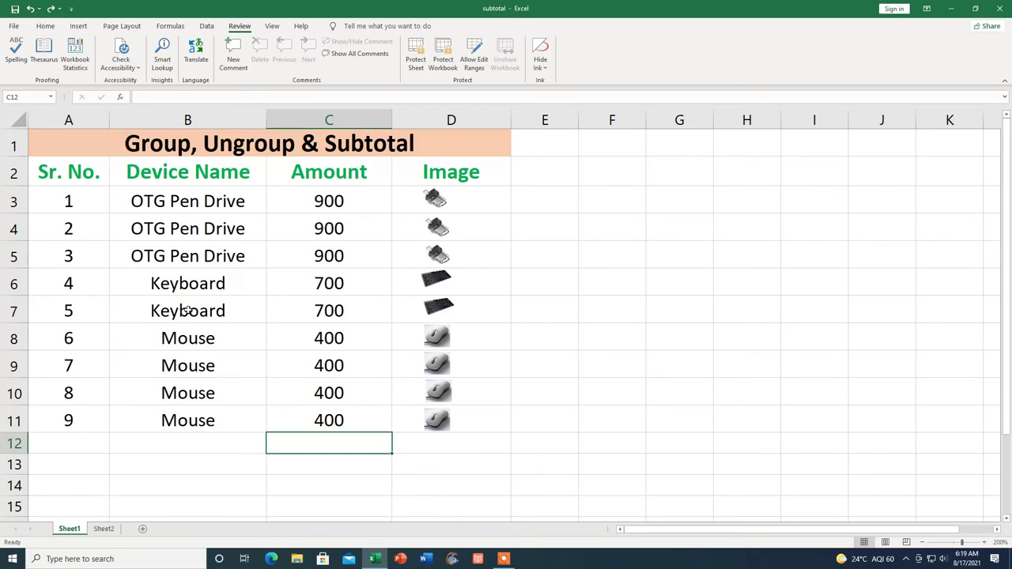
left_click(76, 61)
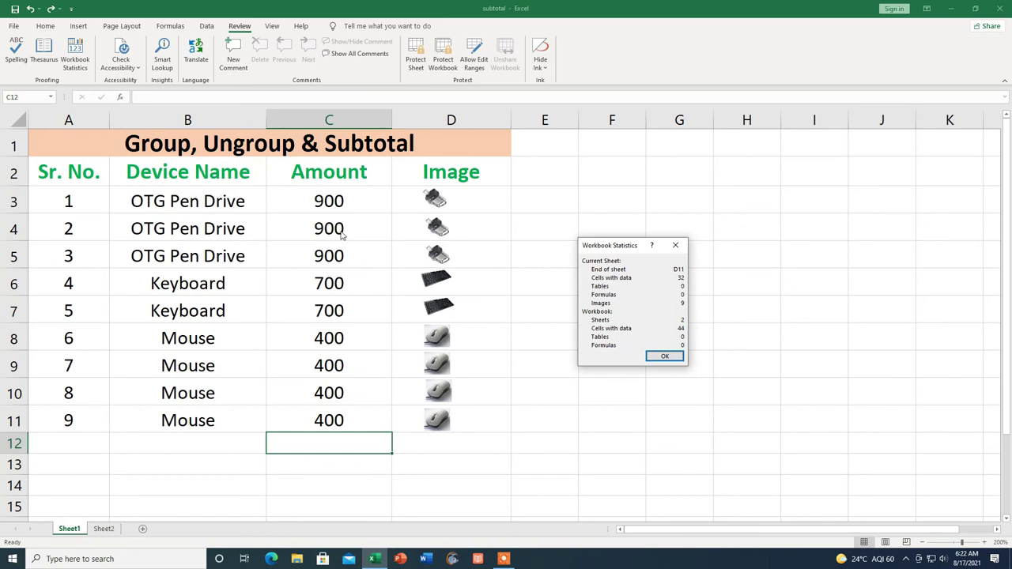
left_click(676, 247)
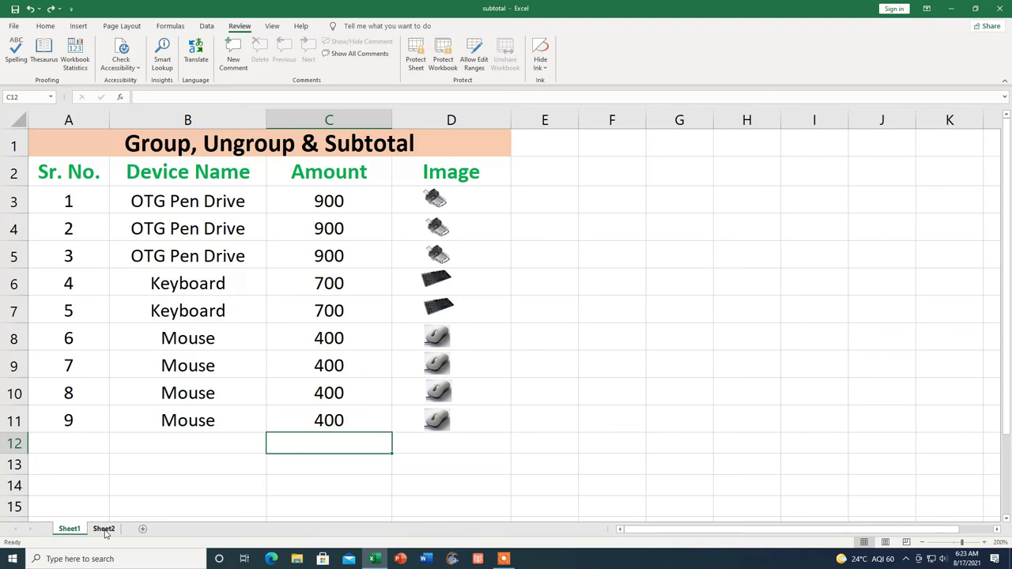
left_click(104, 529)
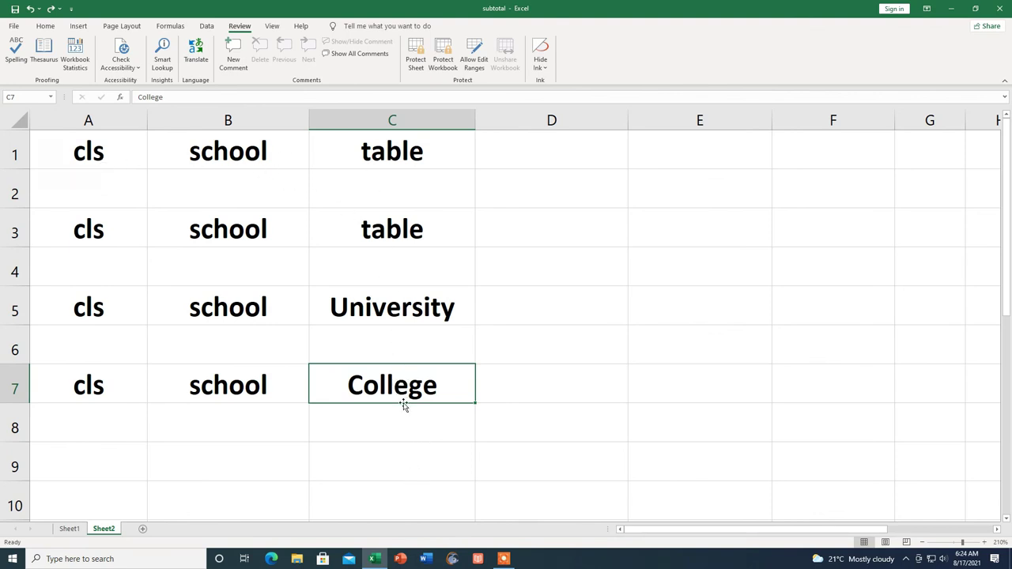
left_click(70, 529)
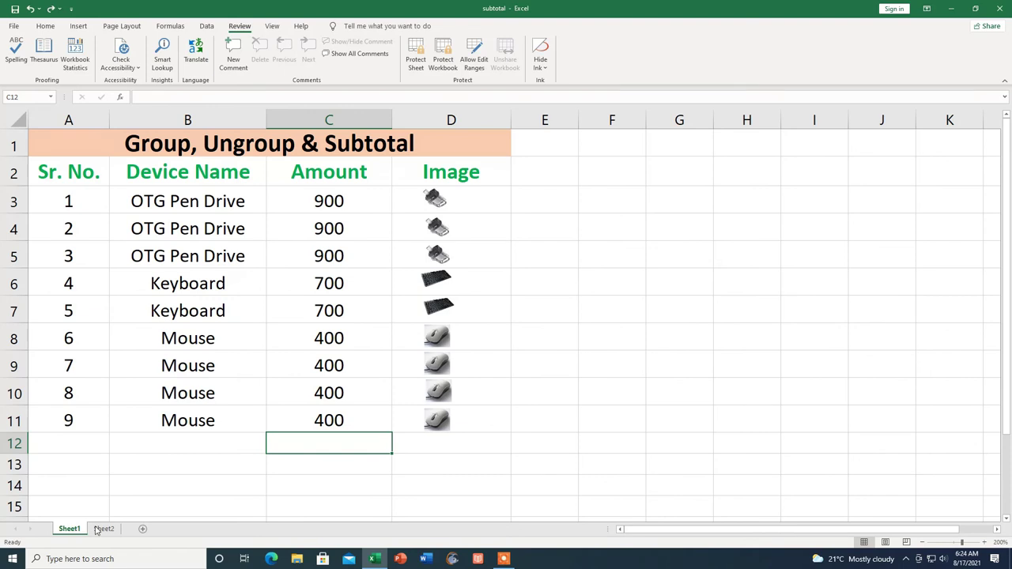
left_click(82, 53)
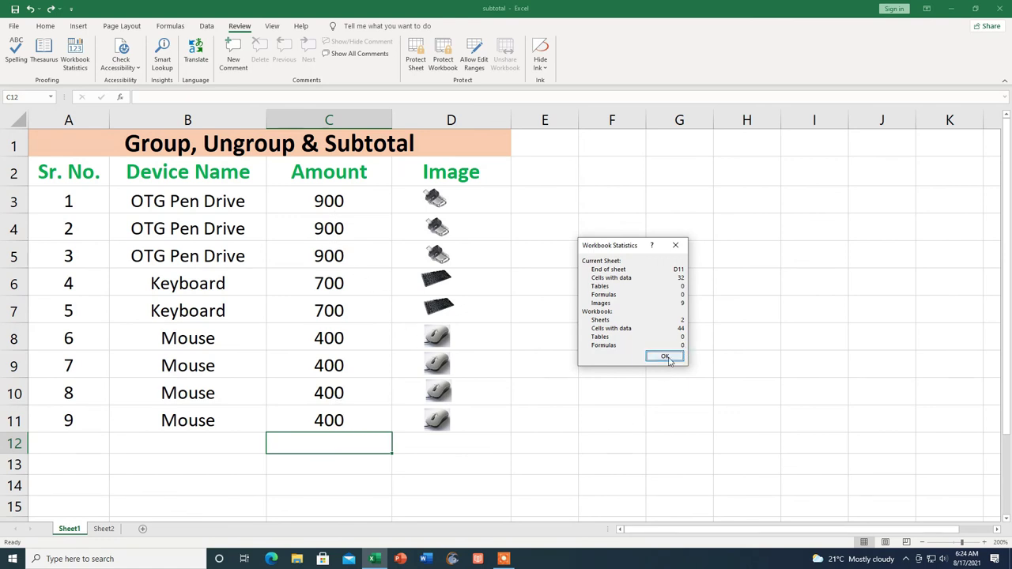
left_click(665, 358)
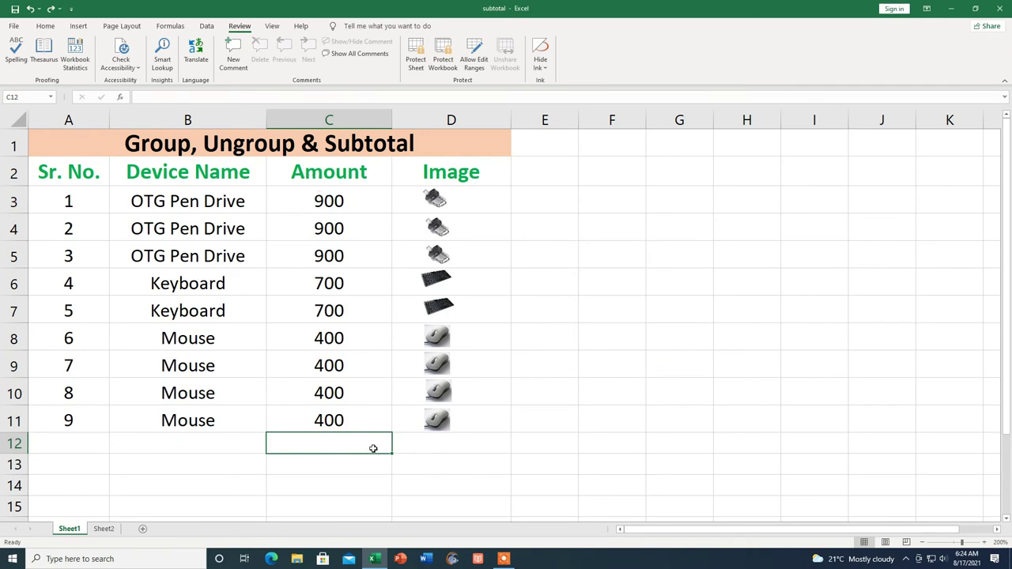
Step: Enter =SUM(C3:C11) in C12 so the nine device amounts total 5700
type("=")
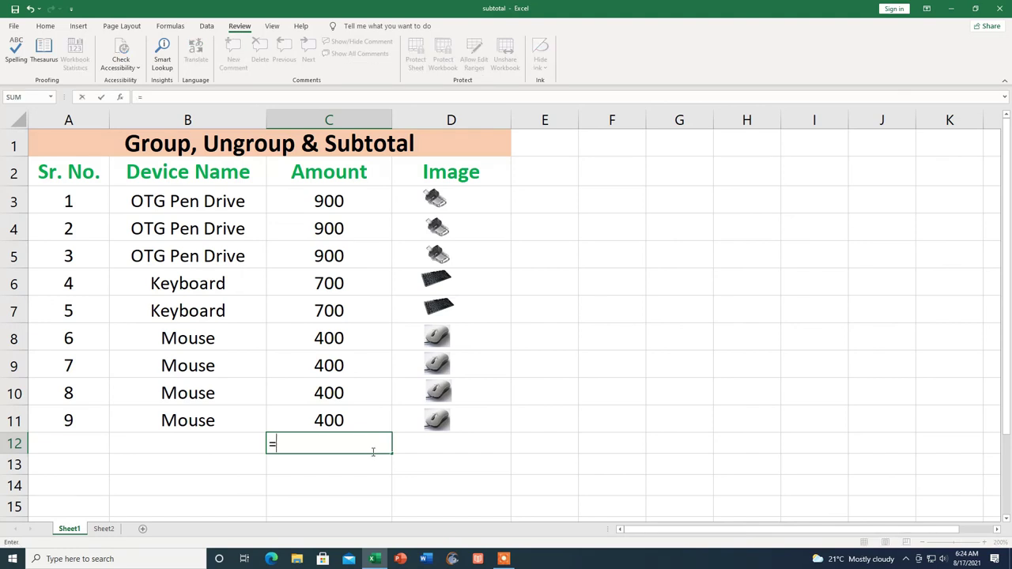
type("sum")
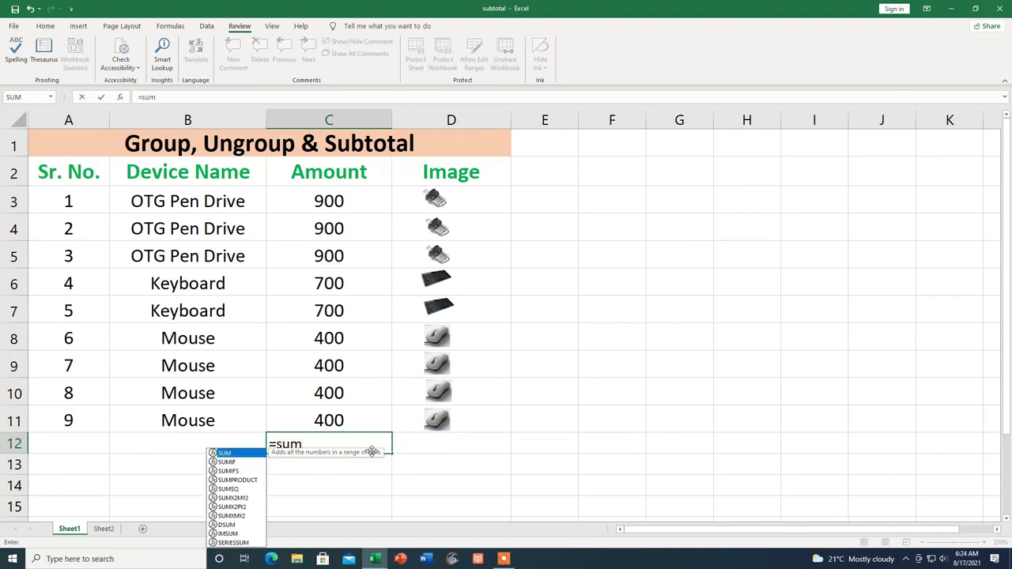
key("Tab")
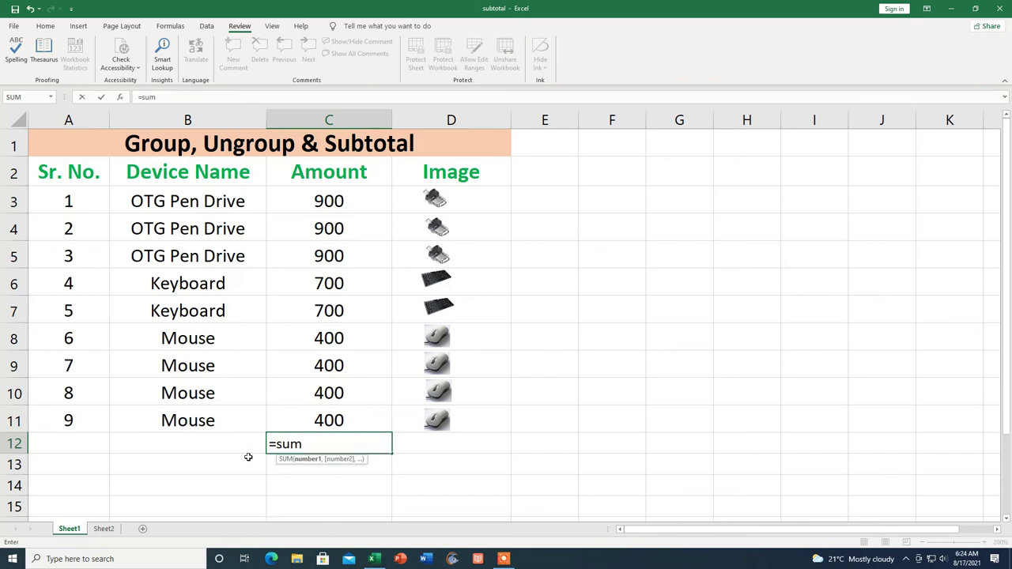
left_click_drag(348, 198, 366, 417)
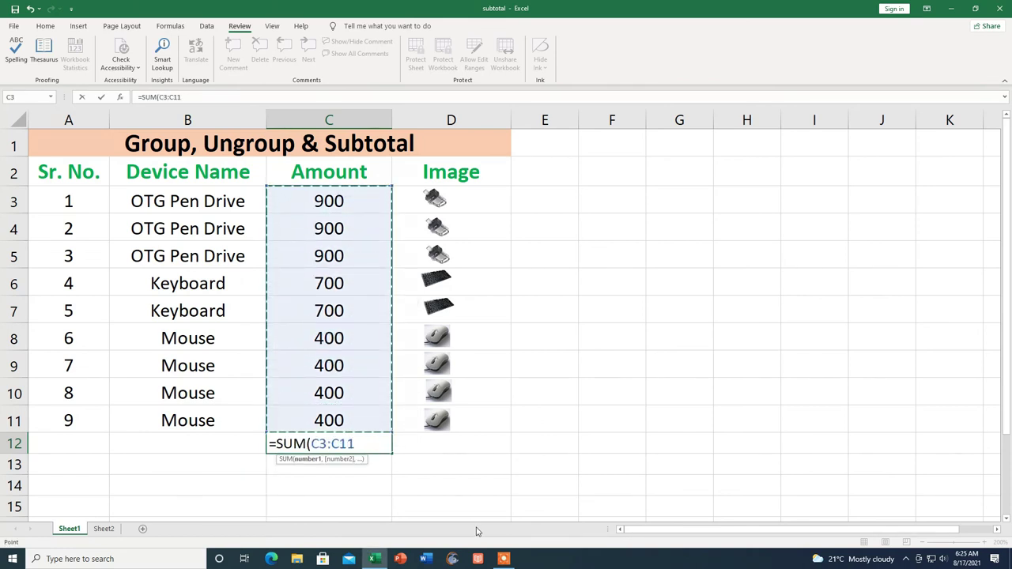
type(")")
key("Return")
left_click(431, 465)
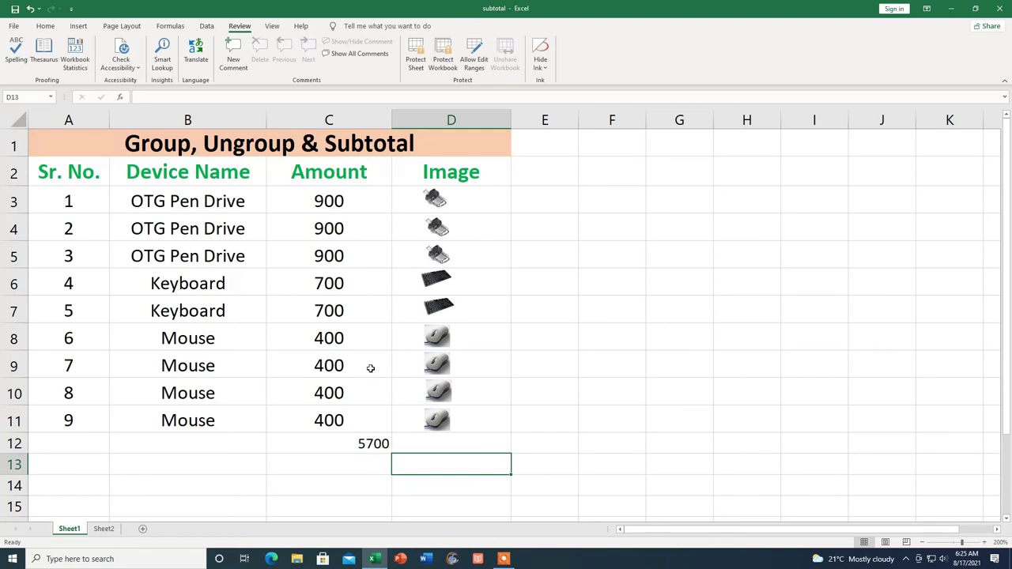
Step: Reopen Workbook Statistics under Review to confirm the Formulas count now shows one
left_click(82, 53)
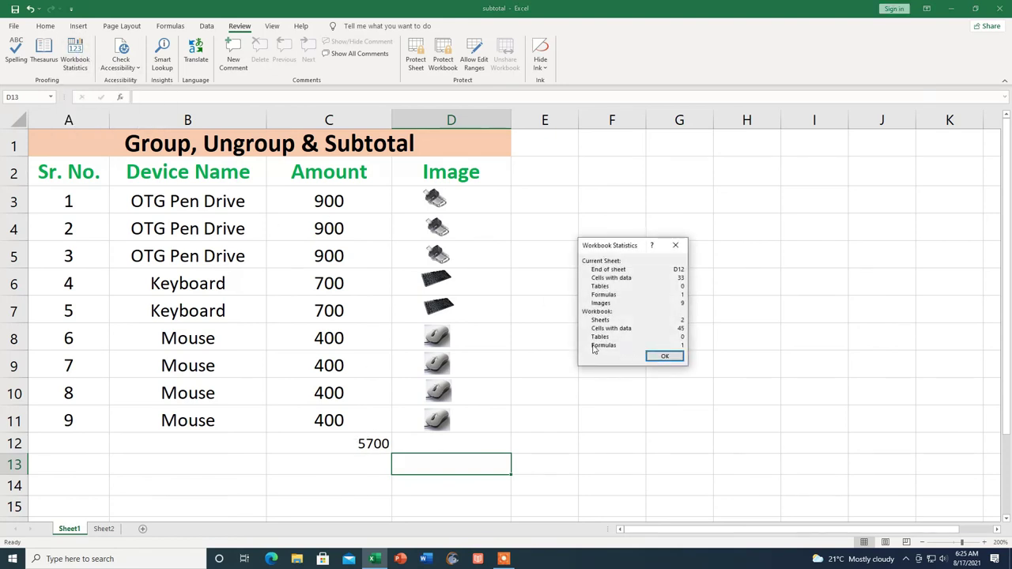